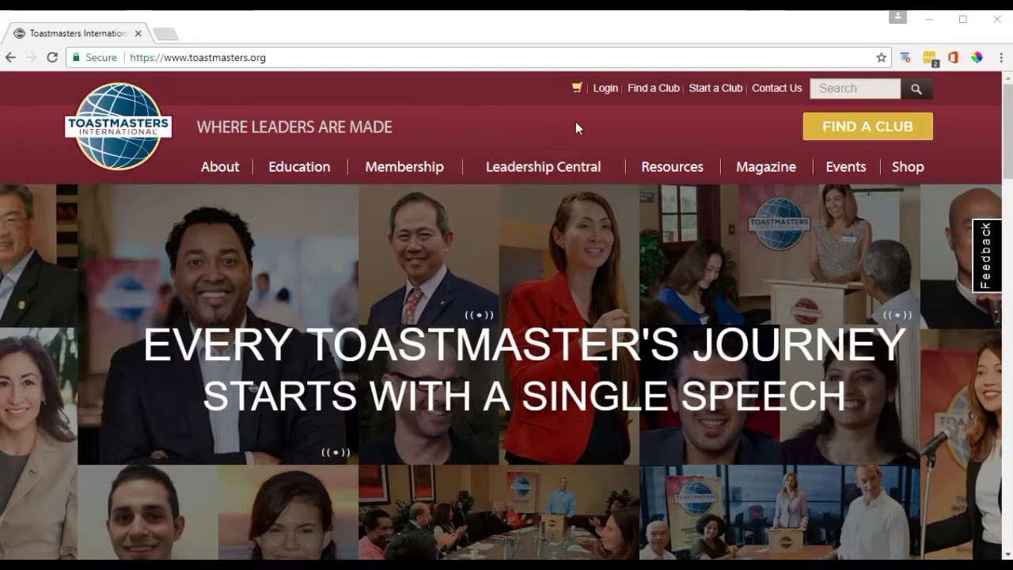
# Sign in to the Toastmasters member account with the username and password
pyautogui.click(605, 89)
pyautogui.click(305, 56)
pyautogui.keyDown('shift'); pyautogui.click(164, 57); pyautogui.keyUp('shift')
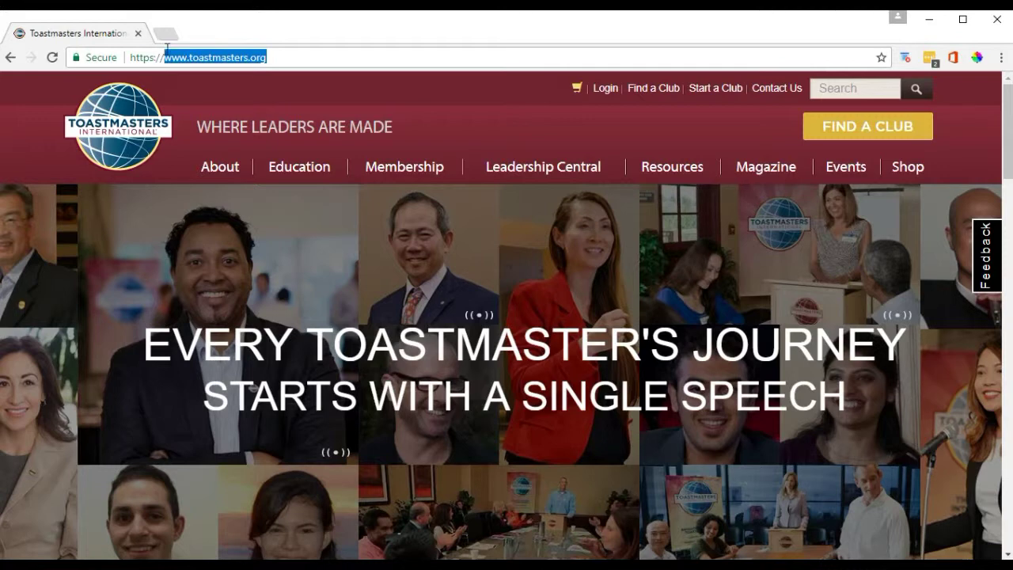
pyautogui.keyDown('shift'); pyautogui.click(251, 60); pyautogui.keyUp('shift')
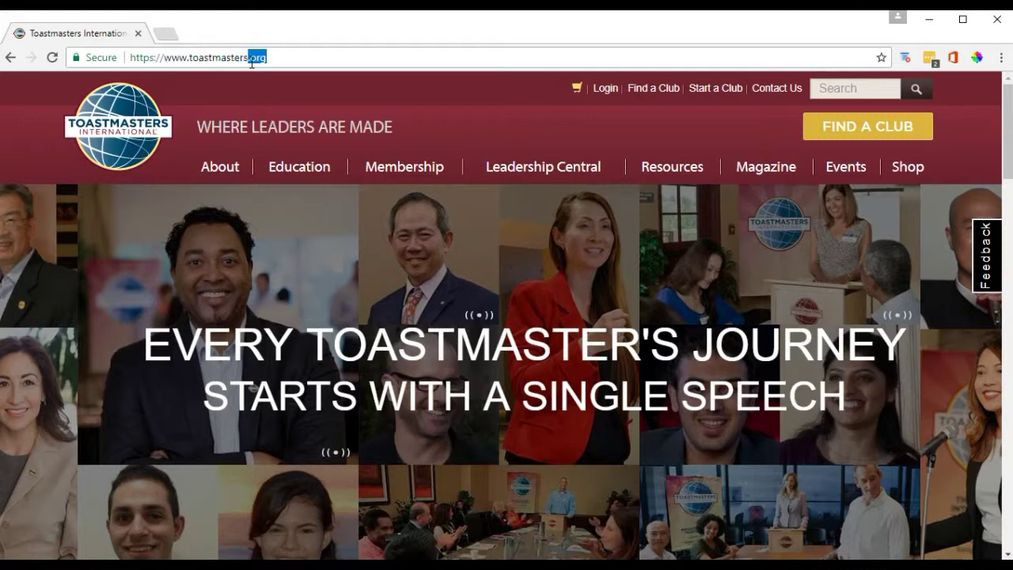
pyautogui.click(603, 95)
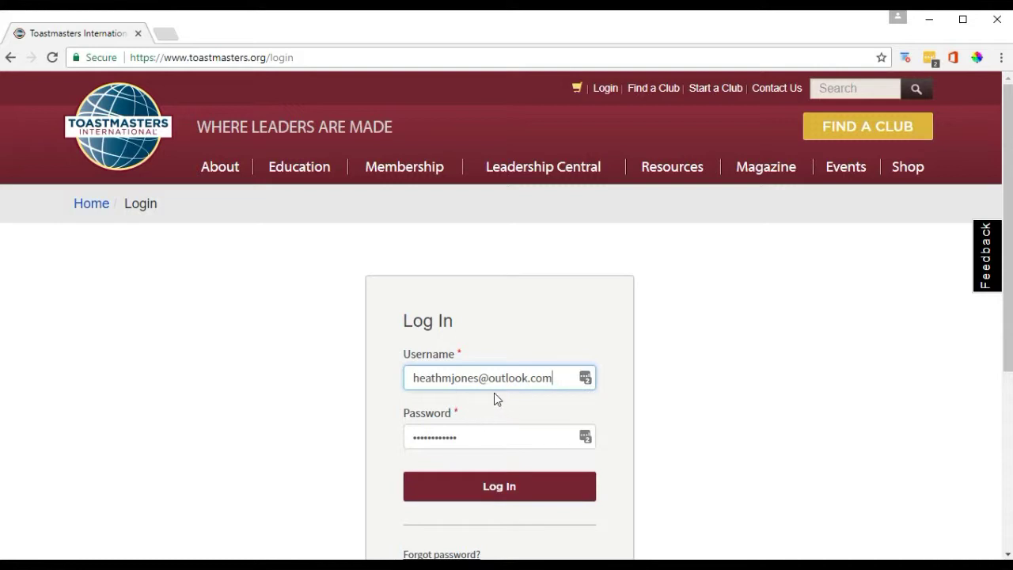
pyautogui.click(501, 488)
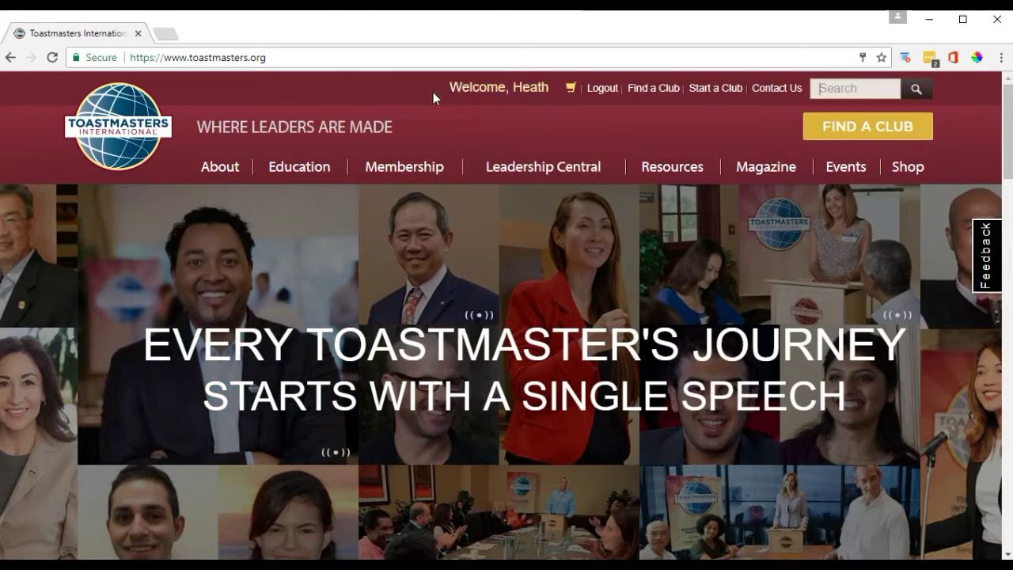
# Open the member's profile from the Welcome name link and review its contact and membership details
pyautogui.click(531, 94)
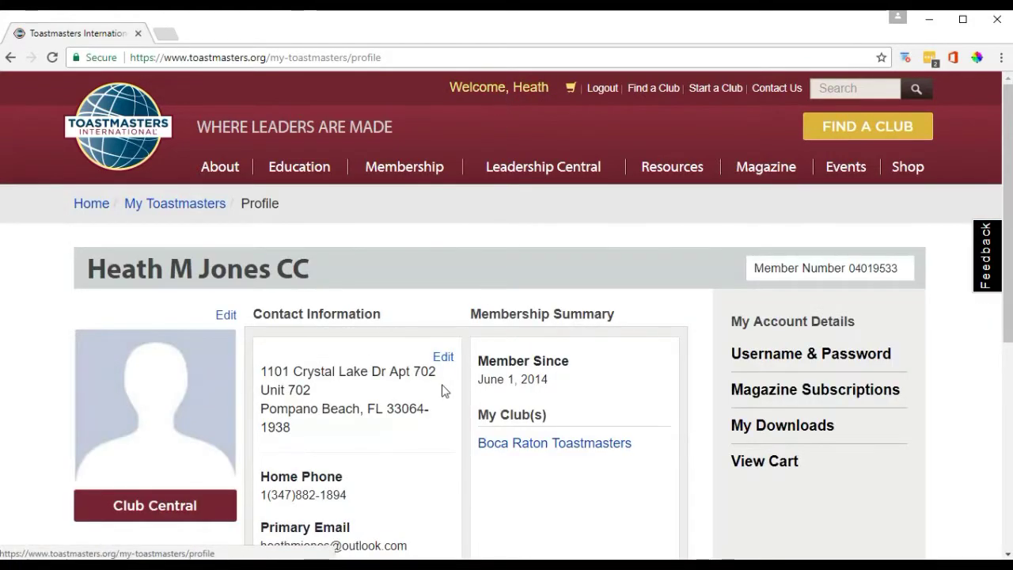
pyautogui.scroll(-3, 362, 357)
pyautogui.scroll(1, 364, 368)
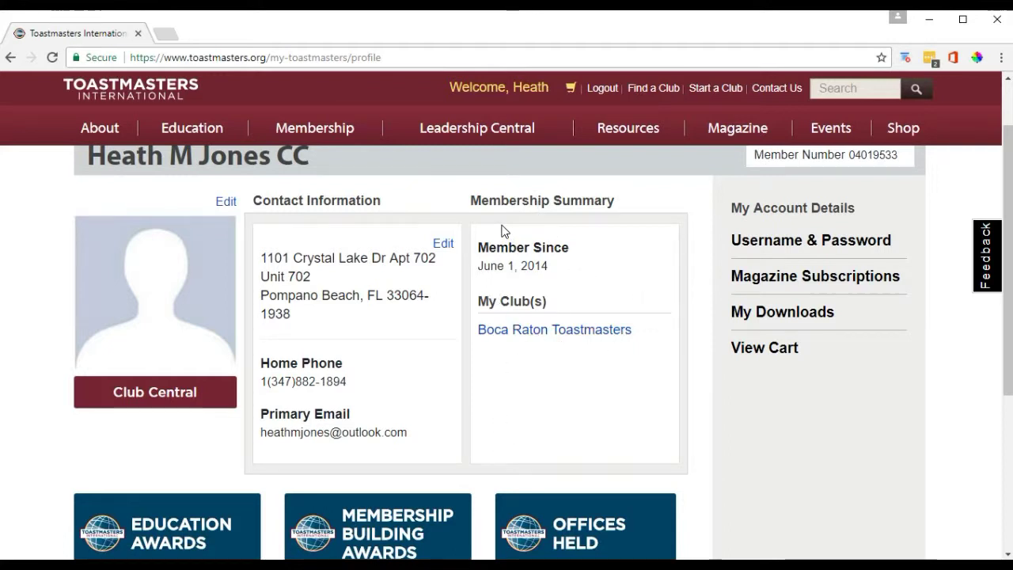
pyautogui.scroll(2, 501, 231)
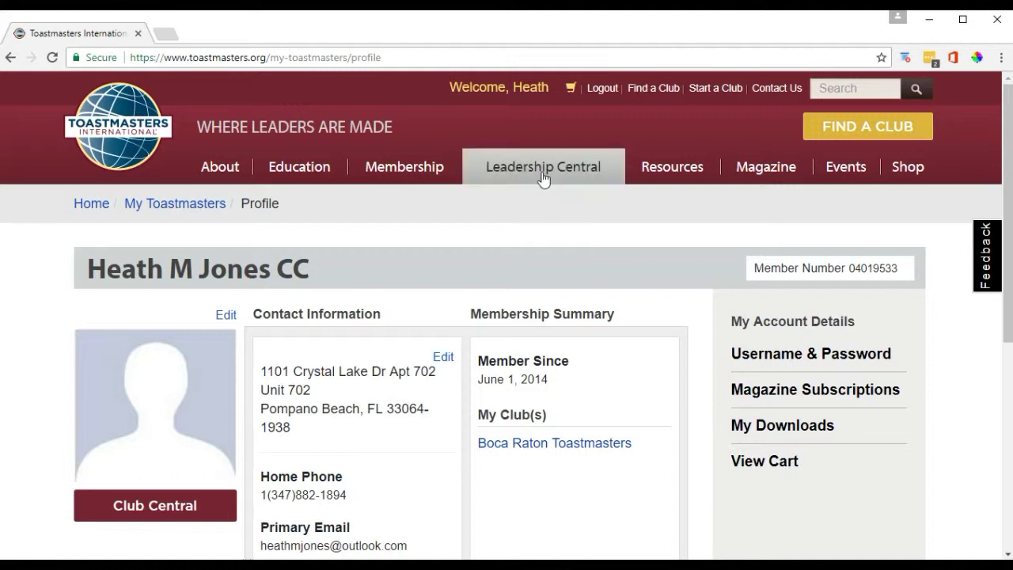
# Go to Club Central for club 3299 - Boca Raton Toastmasters through Leadership Central
pyautogui.moveTo(543, 179)
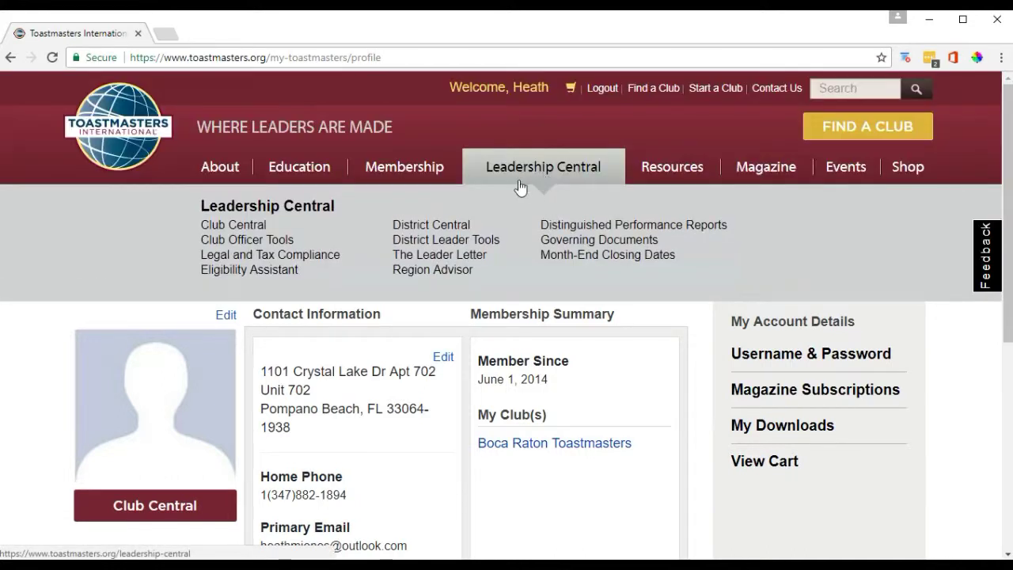
pyautogui.click(247, 224)
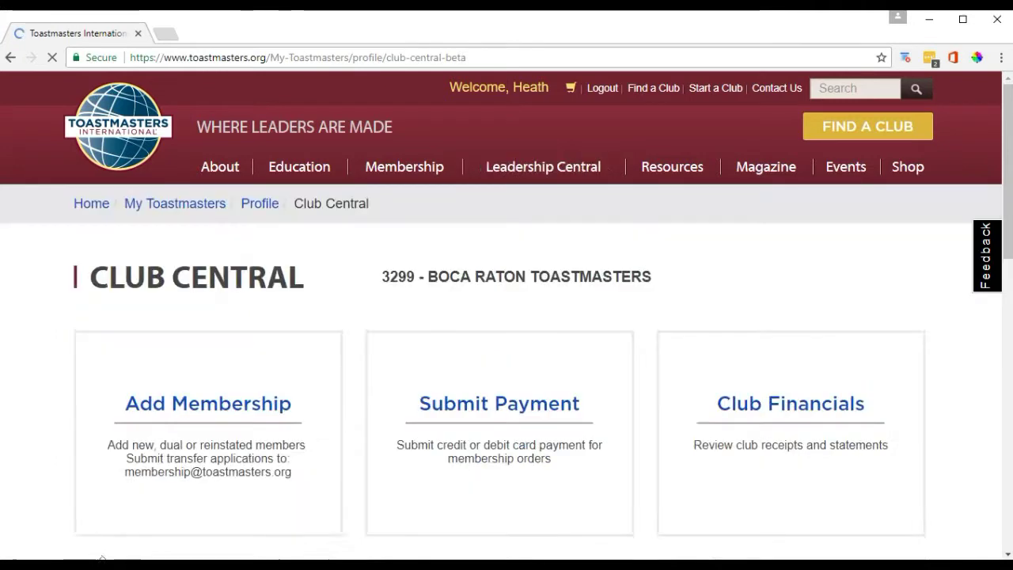
pyautogui.scroll(-2, 396, 317)
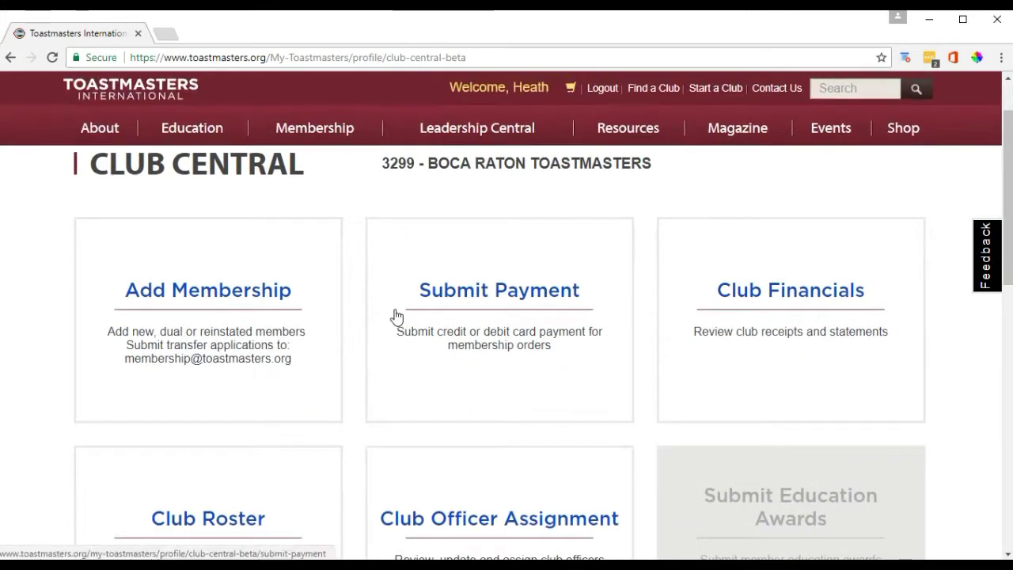
pyautogui.scroll(-4, 413, 309)
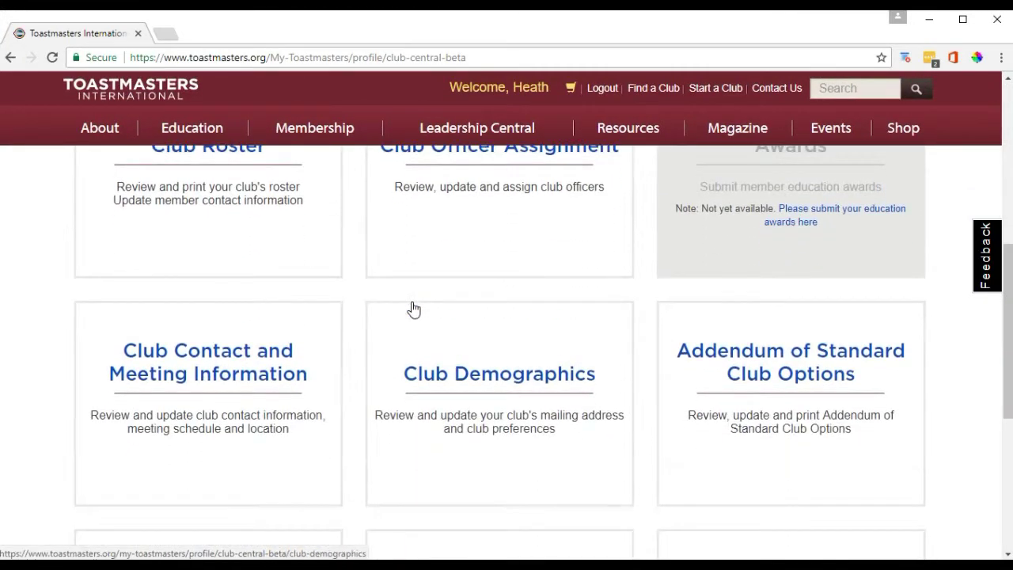
pyautogui.scroll(6, 413, 309)
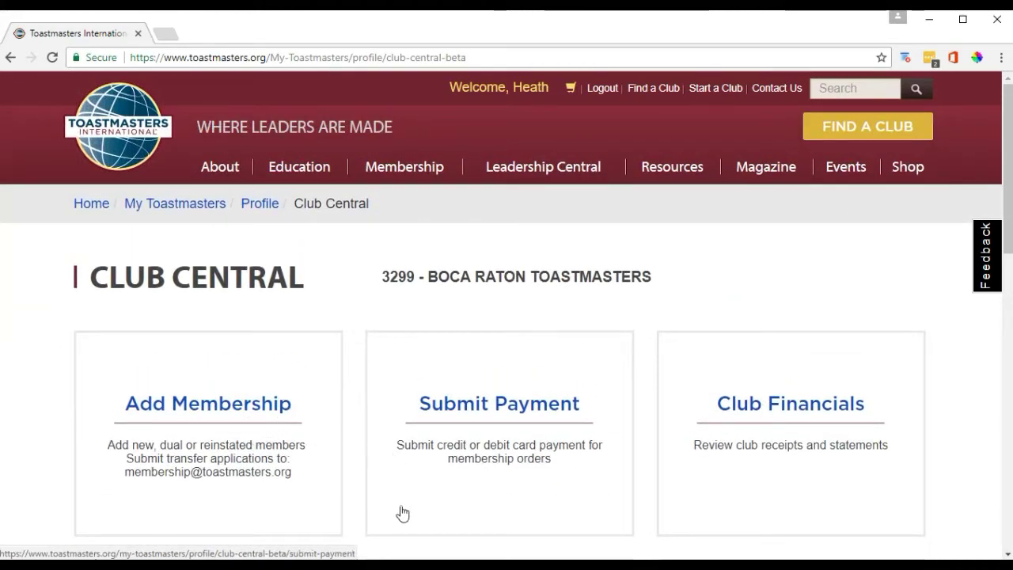
# Open the Add Membership form and mark the applicant as Yes, New Member
pyautogui.click(270, 407)
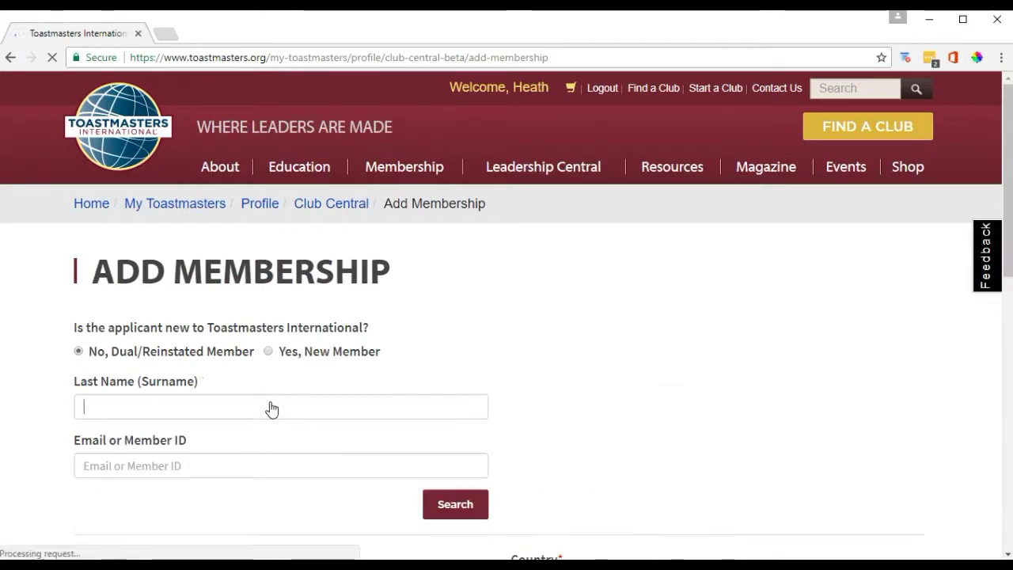
pyautogui.click(273, 409)
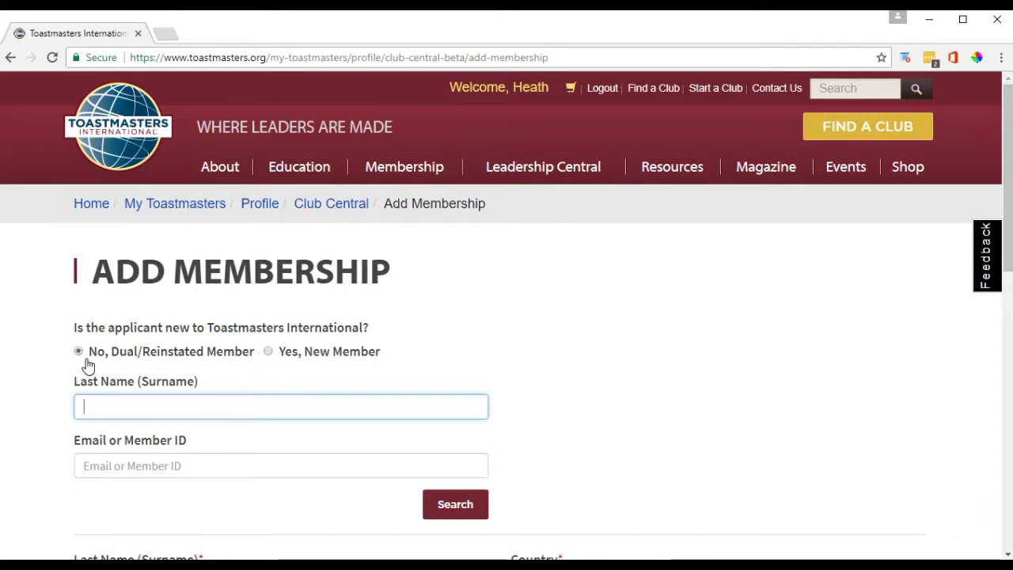
pyautogui.click(269, 353)
# Enter the new member's last name and first name
pyautogui.click(196, 404)
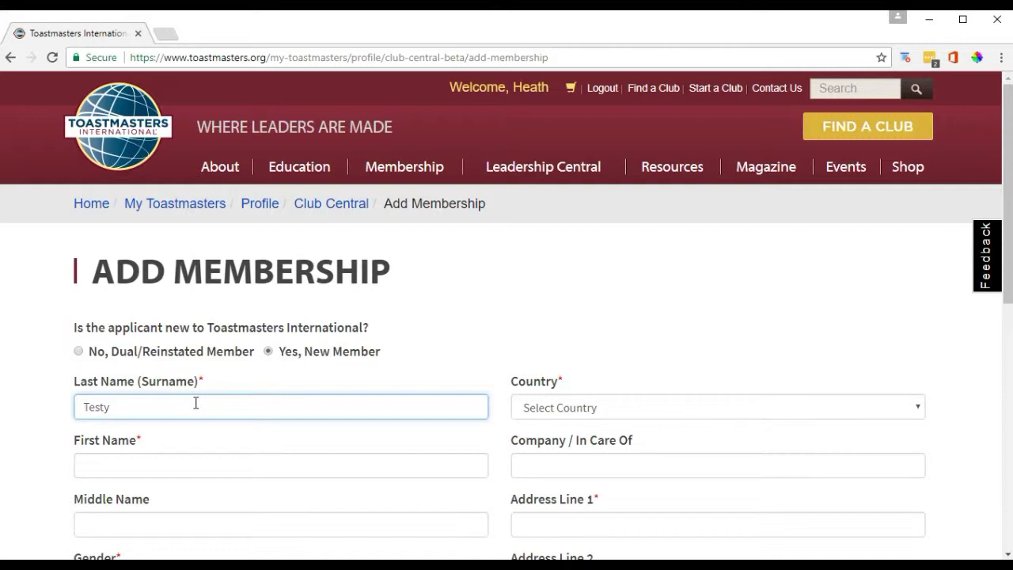
pyautogui.press('Tab')
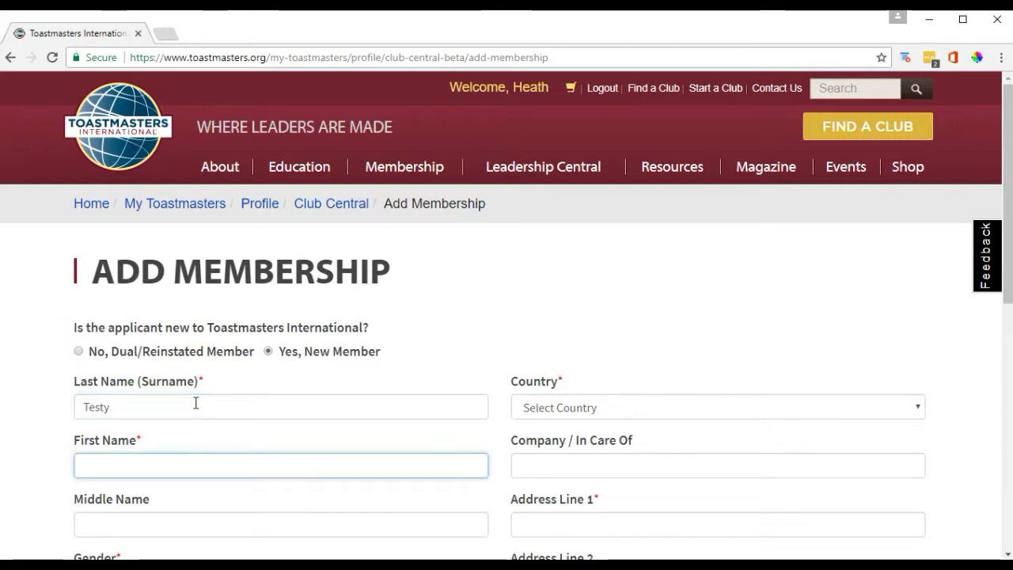
pyautogui.write('Sam')
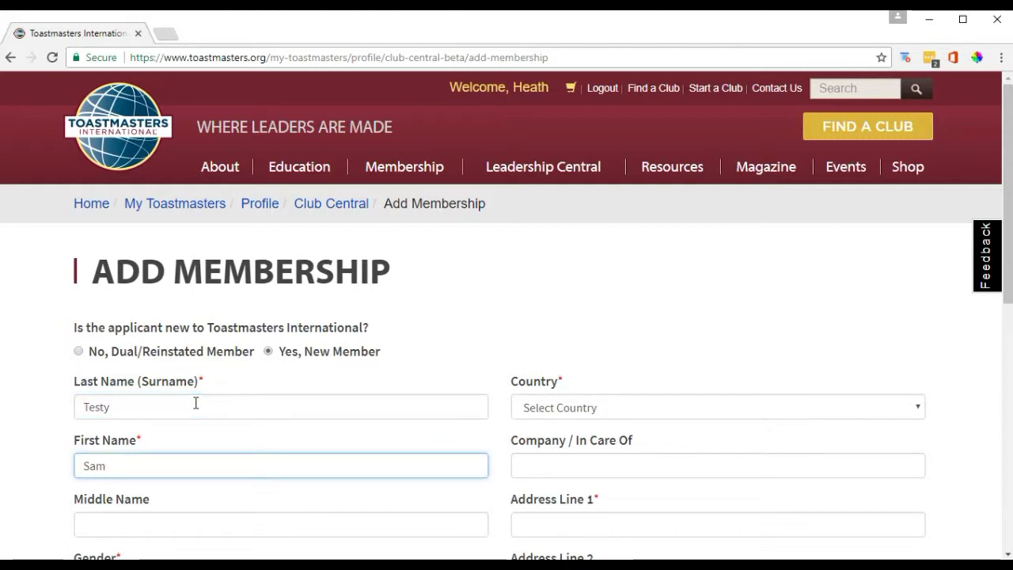
pyautogui.press('Tab')
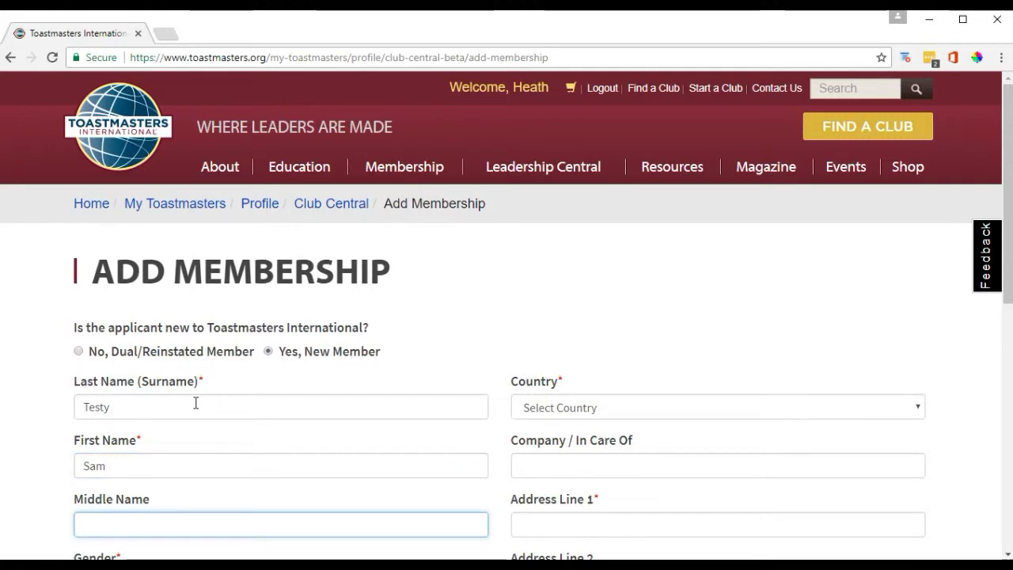
pyautogui.scroll(-2, 196, 404)
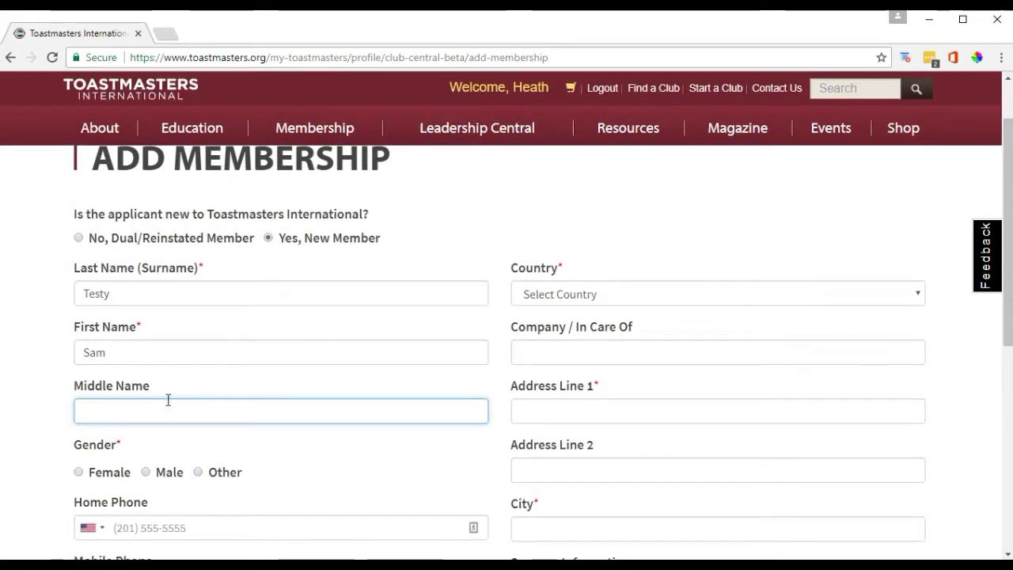
# Set the country to United States and leave Company / In Care Of blank, declining autofill
pyautogui.click(568, 294)
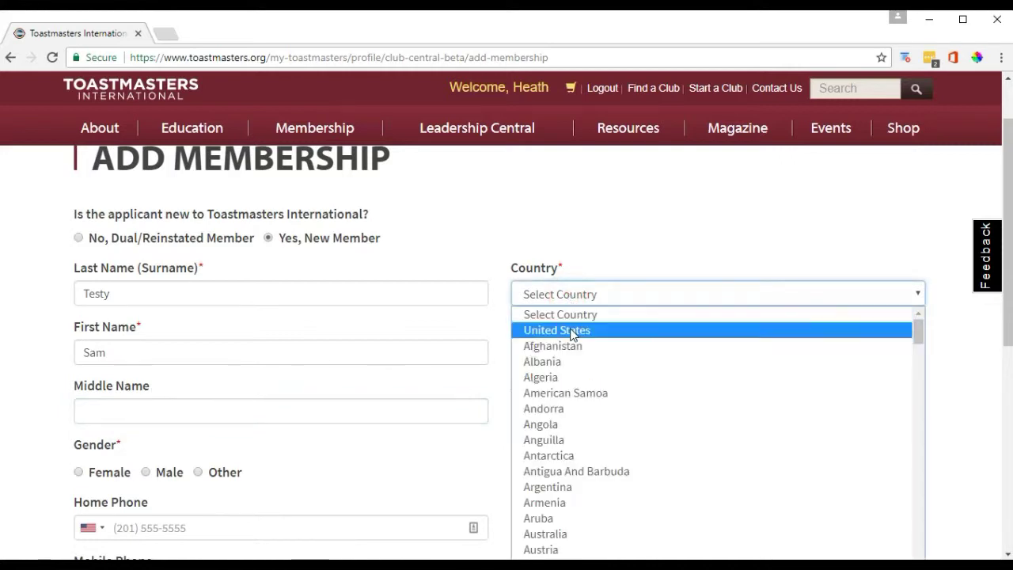
pyautogui.click(573, 331)
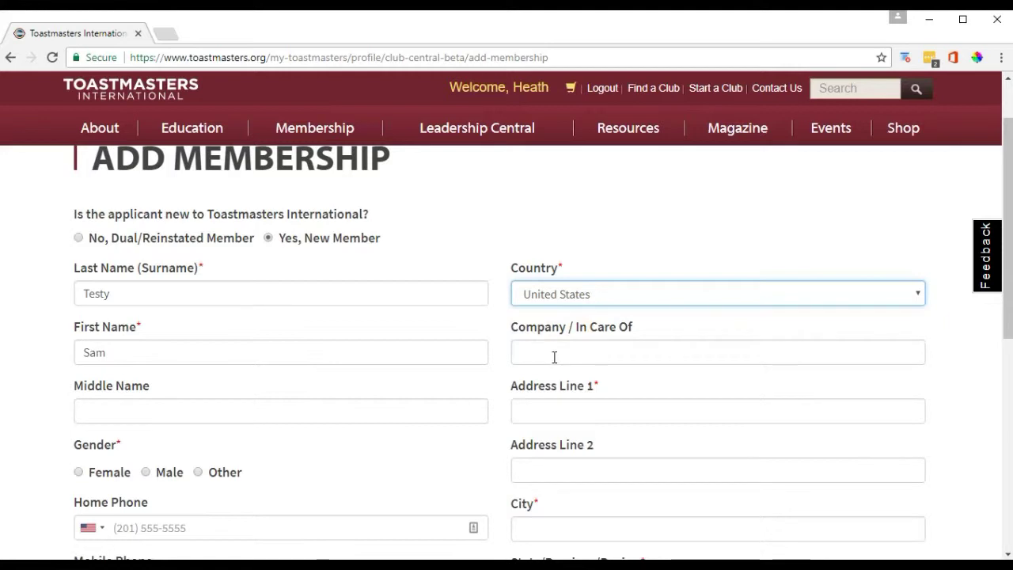
pyautogui.click(554, 349)
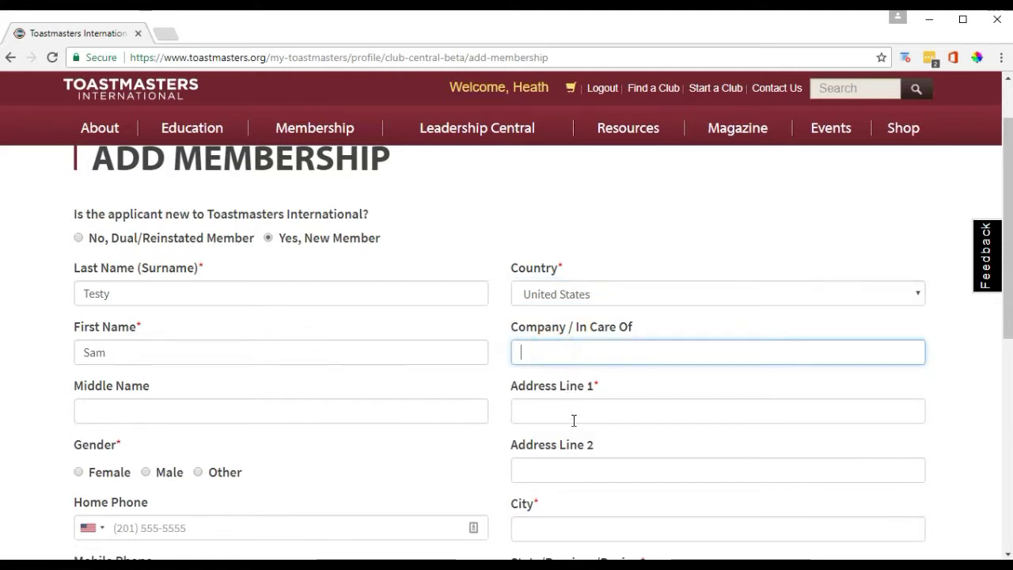
pyautogui.click(555, 354)
pyautogui.click(553, 348)
pyautogui.click(556, 354)
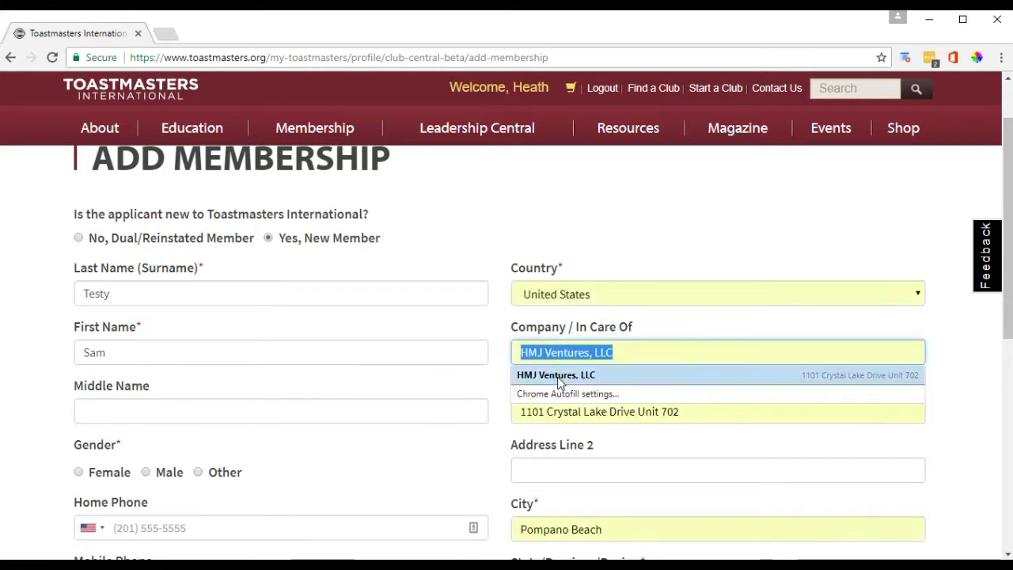
# Enter the member's street address in Address Line 1 and the suite number in Address Line 2
pyautogui.click(594, 412)
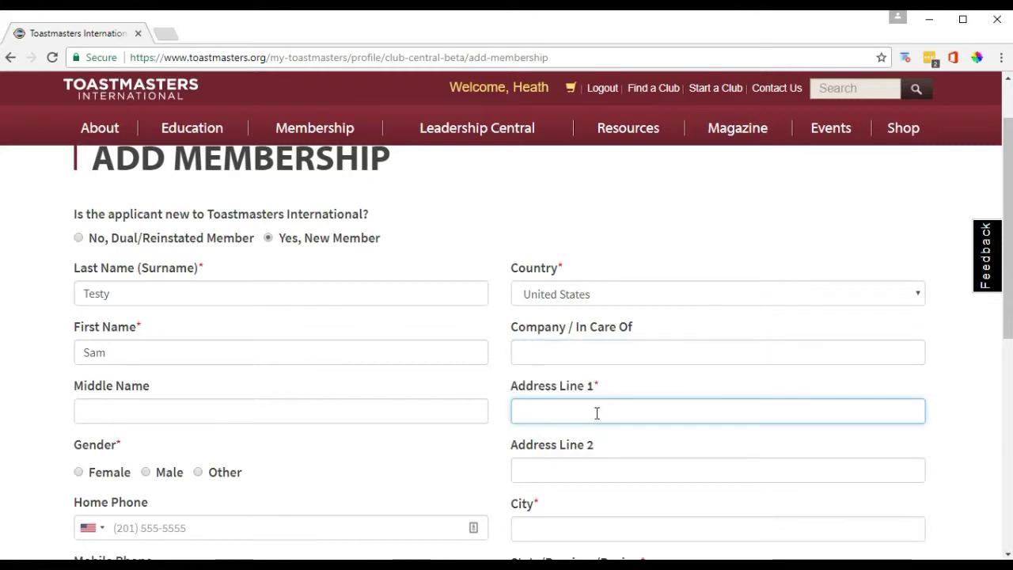
pyautogui.write('123 Main')
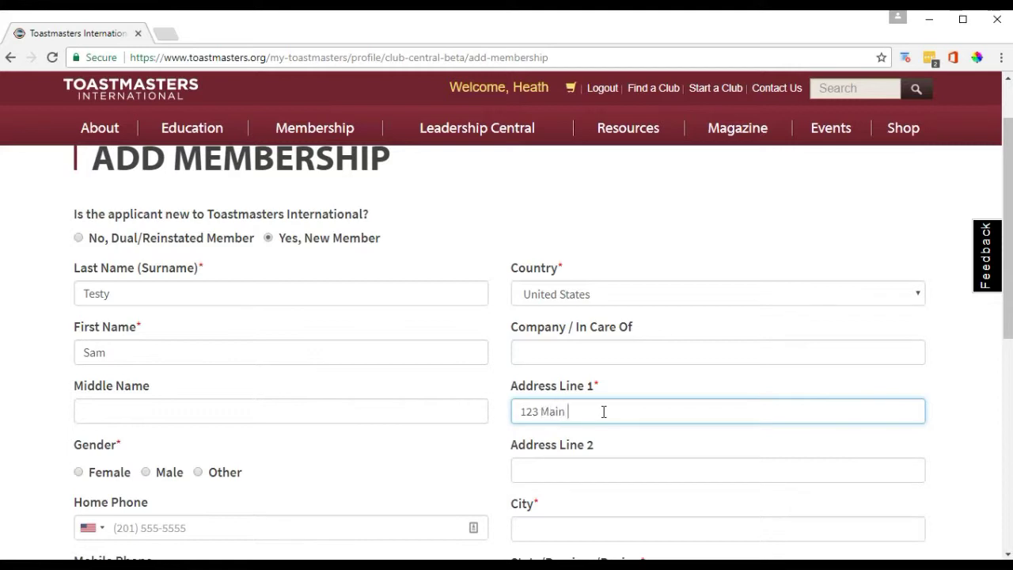
pyautogui.write(' Street')
pyautogui.press('Tab')
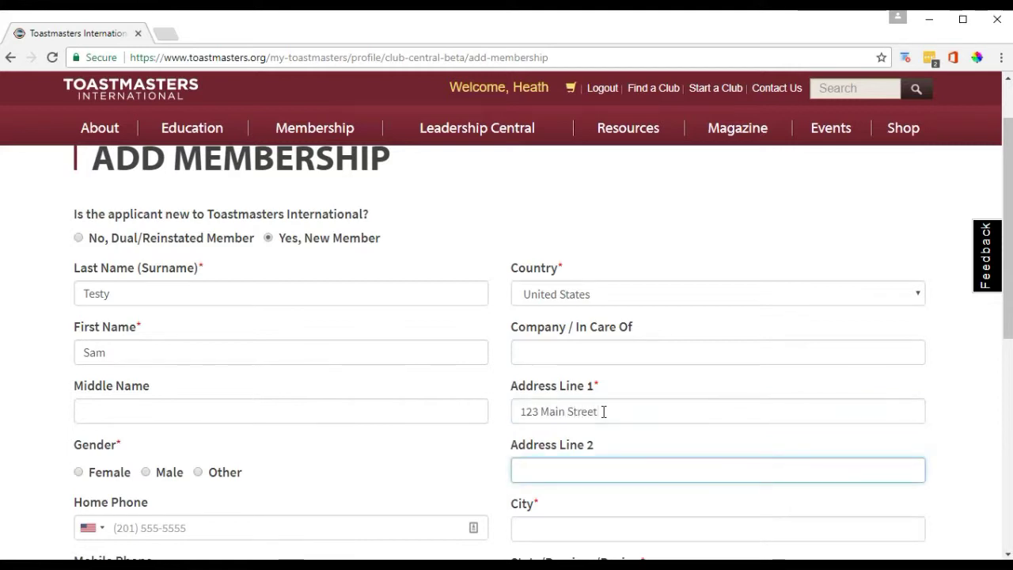
pyautogui.write('S')
pyautogui.write('uti')
pyautogui.press('BackSpace')
pyautogui.press('BackSpace')
pyautogui.write('ite 206')
pyautogui.scroll(-1, 415, 391)
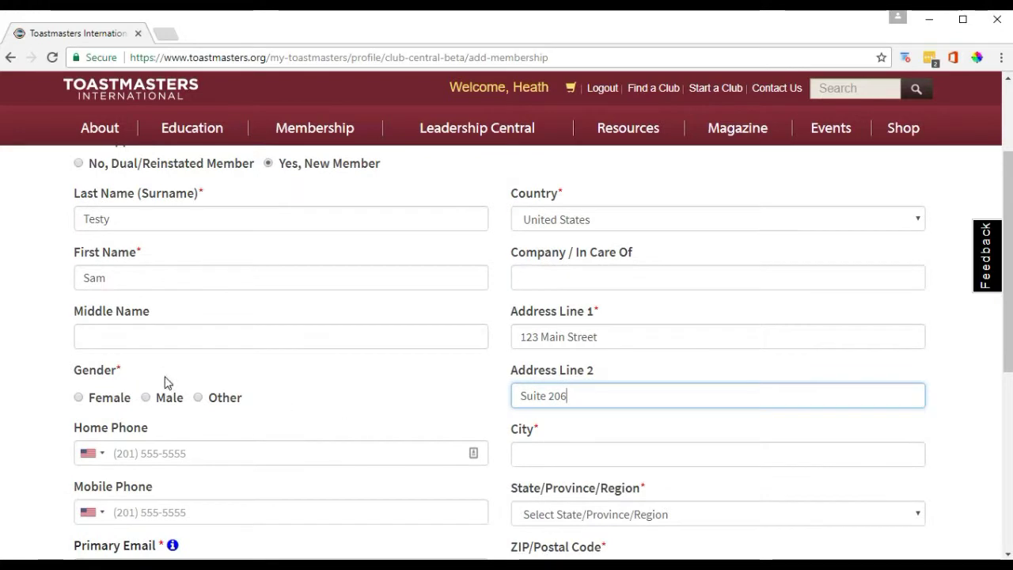
# Set gender to Male and start a phone number in the Home Phone field
pyautogui.click(147, 398)
pyautogui.click(148, 453)
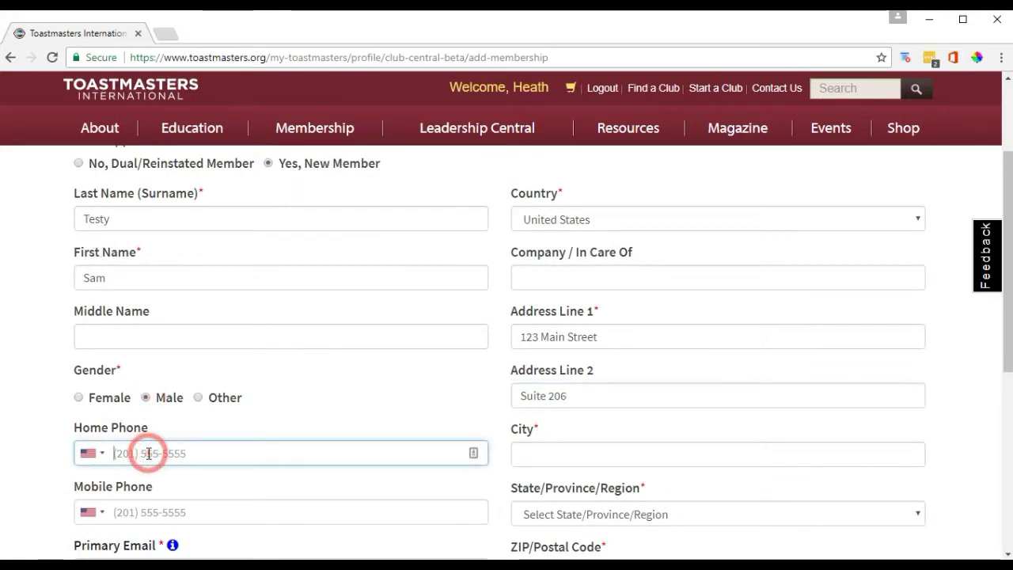
pyautogui.write('12')
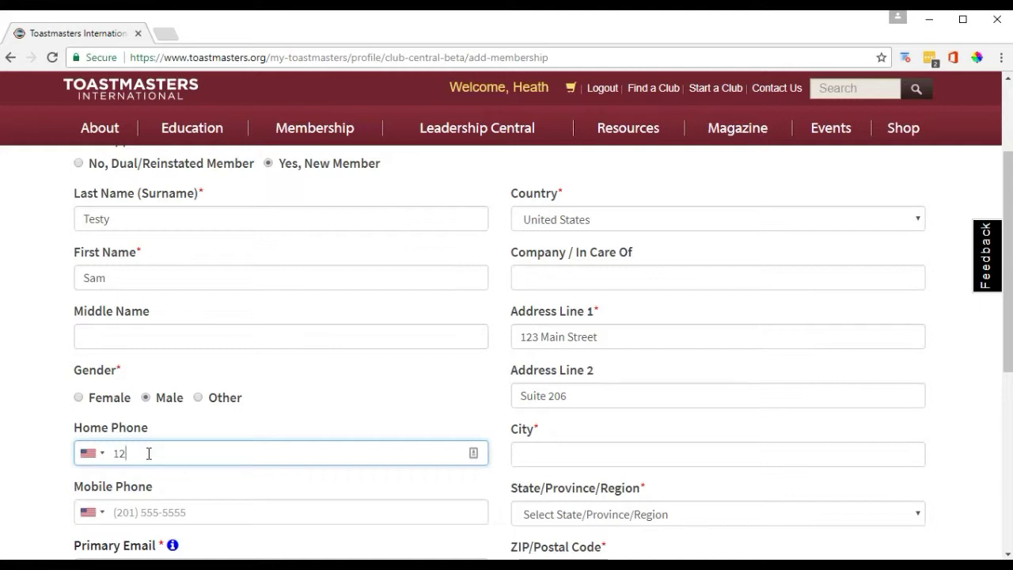
pyautogui.write('4567890')
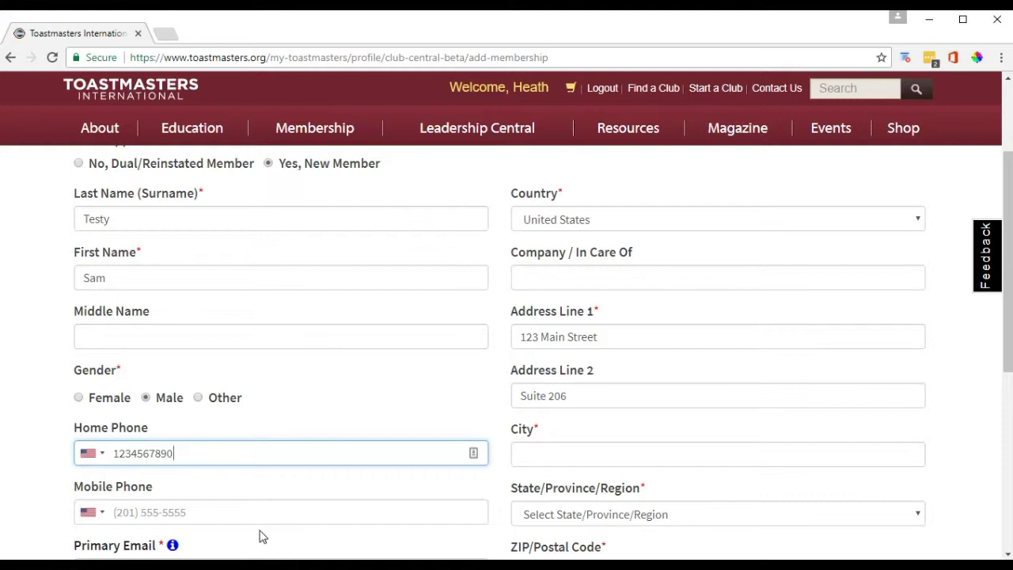
pyautogui.doubleClick(177, 453)
pyautogui.rightClick(154, 455)
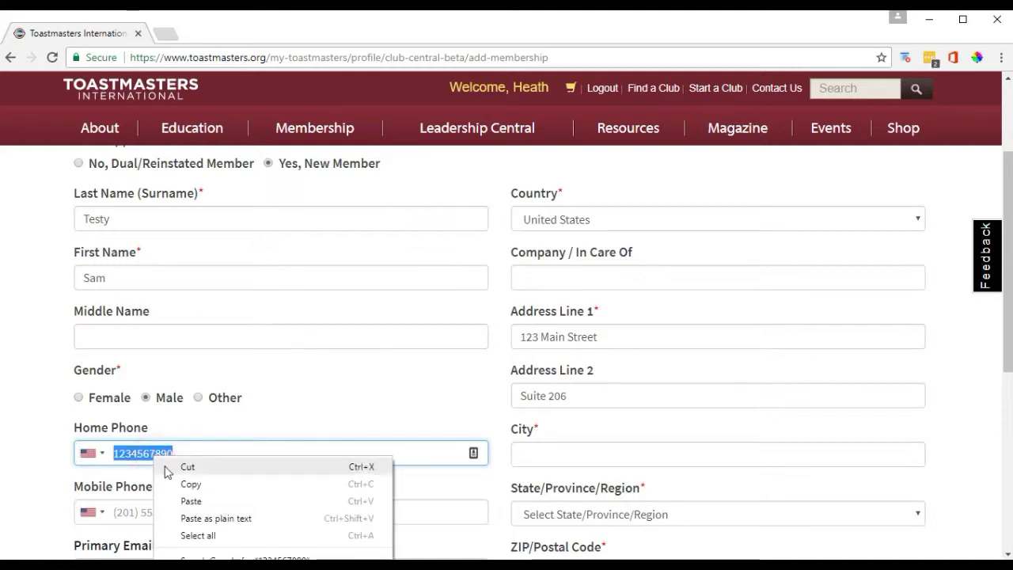
pyautogui.click(181, 482)
# Enter the member's full number in Mobile Phone and clear Home Phone
pyautogui.click(201, 513)
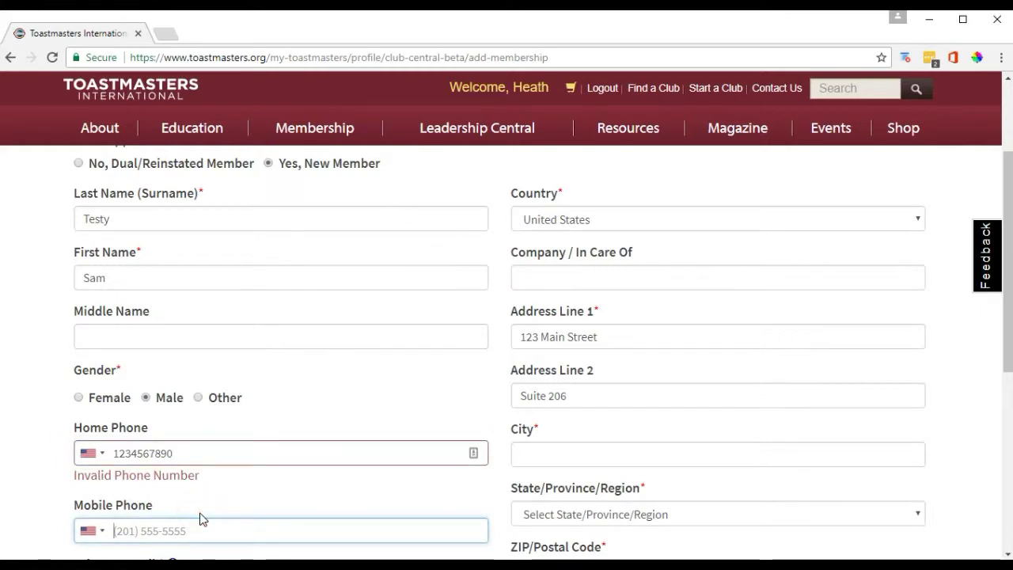
pyautogui.hotkey('ctrl', 'v')
pyautogui.write('123)')
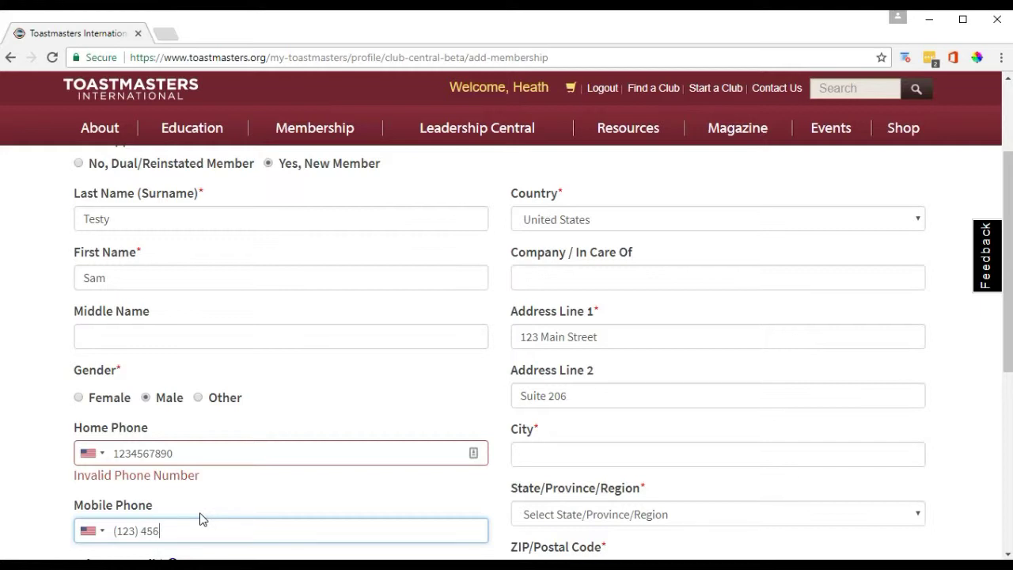
pyautogui.write(' 456-7890')
pyautogui.doubleClick(227, 453)
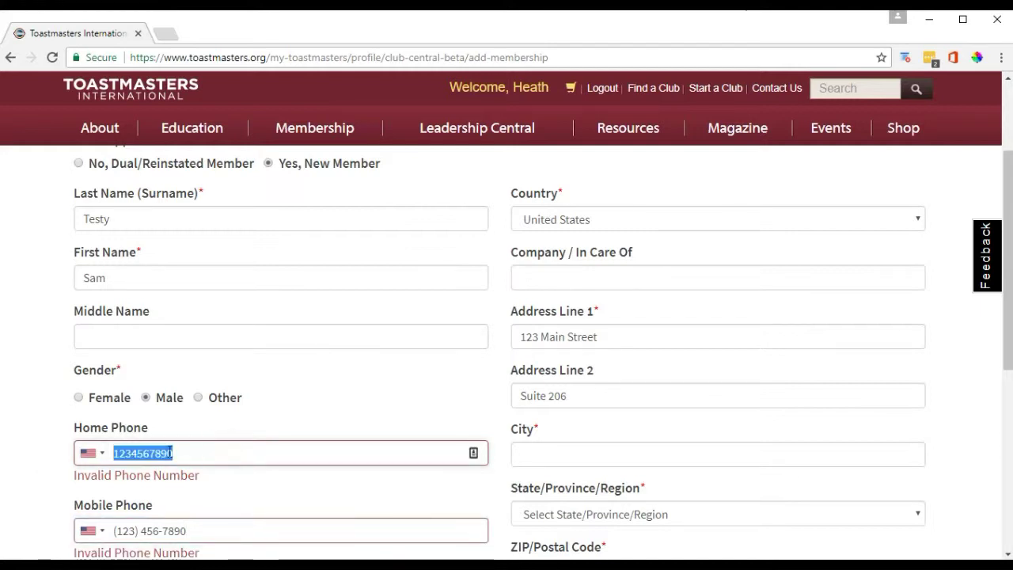
pyautogui.press('BackSpace')
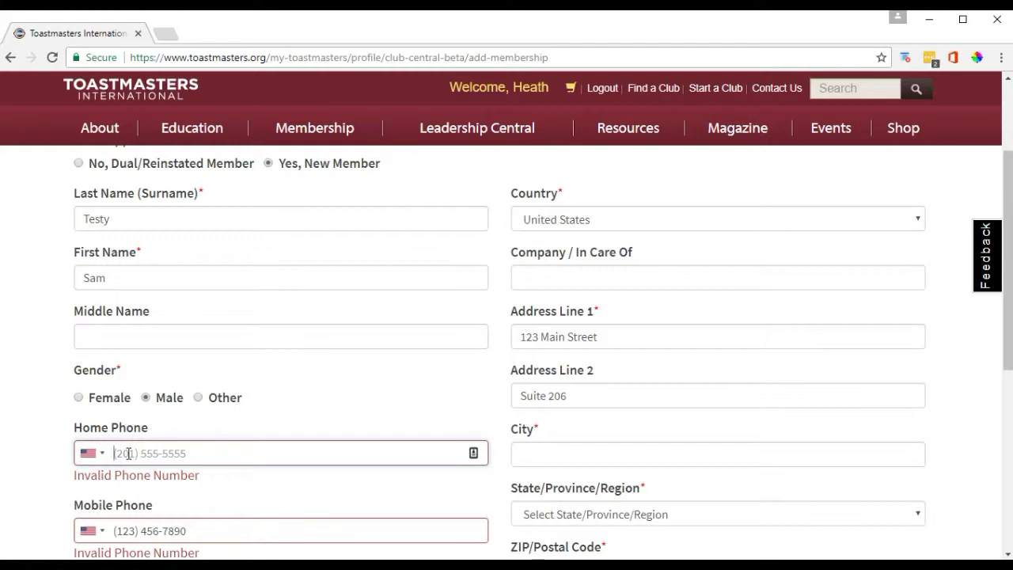
pyautogui.scroll(-1, 419, 445)
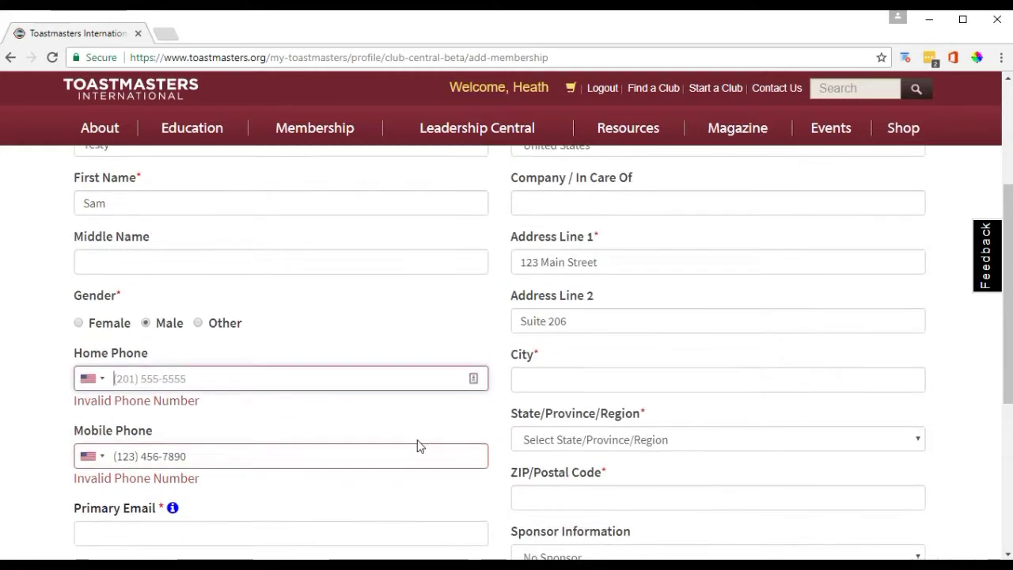
# Enter the member's city in the City field
pyautogui.click(527, 373)
pyautogui.write('Bo')
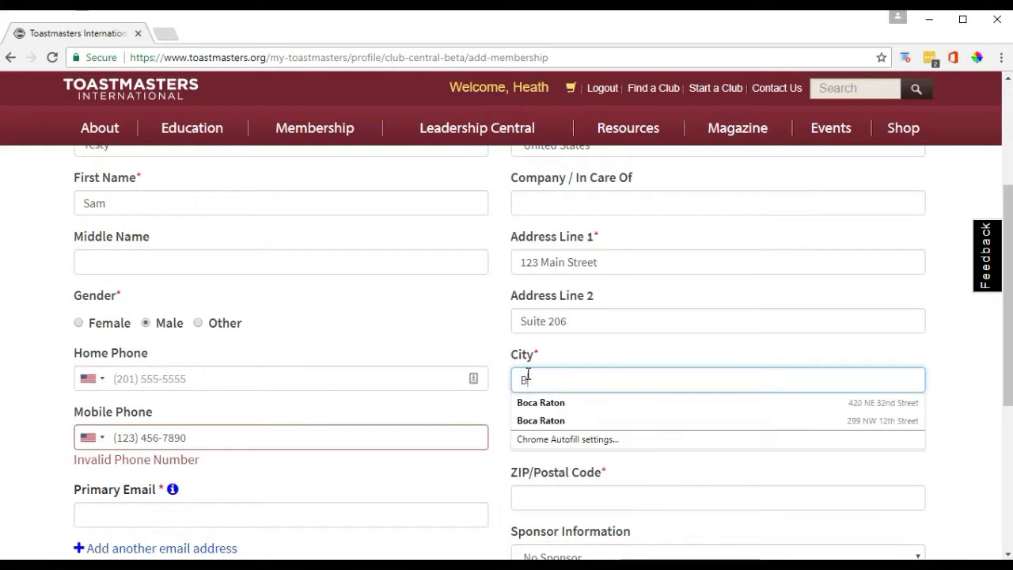
pyautogui.press('BackSpace')
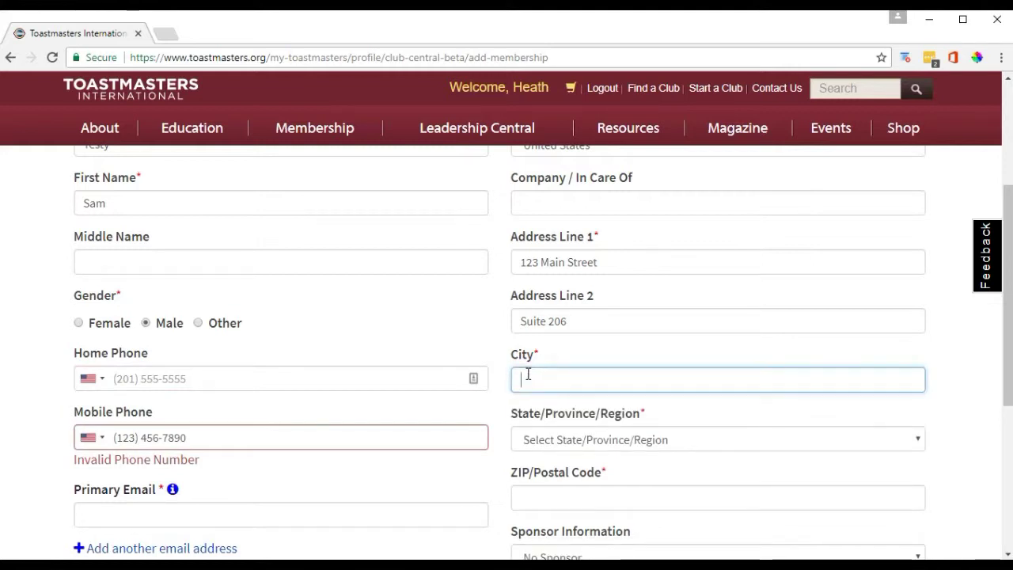
pyautogui.write('Any City')
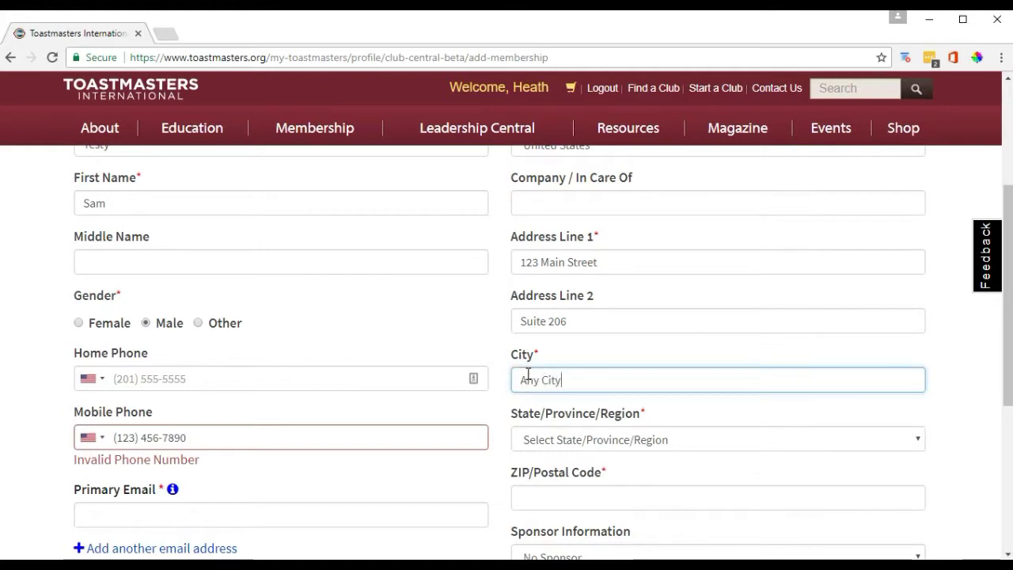
pyautogui.press('BackSpace')
pyautogui.press('BackSpace')
pyautogui.press('BackSpace')
pyautogui.press('BackSpace')
pyautogui.press('BackSpace')
pyautogui.press('BackSpace')
pyautogui.press('BackSpace')
pyautogui.write('Test')
pyautogui.write(' S')
pyautogui.press('BackSpace')
pyautogui.write('City')
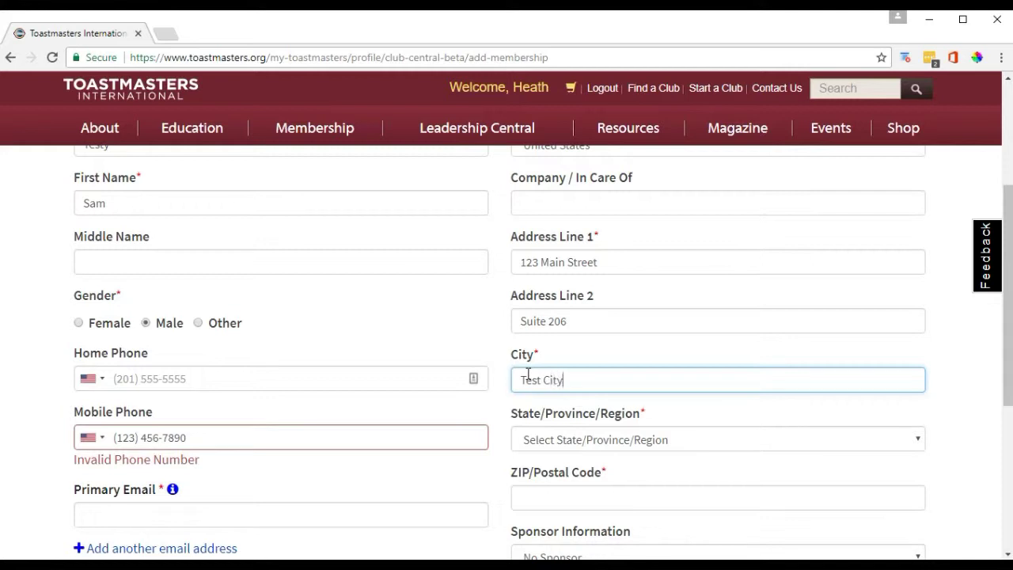
# Choose Florida as the state and begin entering the ZIP code
pyautogui.press('Tab')
pyautogui.press('f')
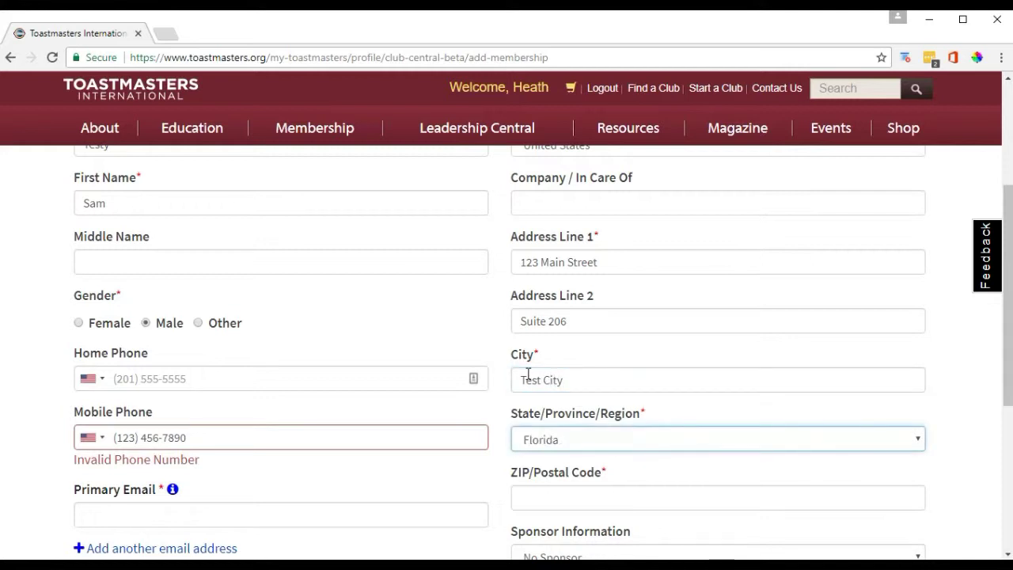
pyautogui.press('Tab')
pyautogui.write('330')
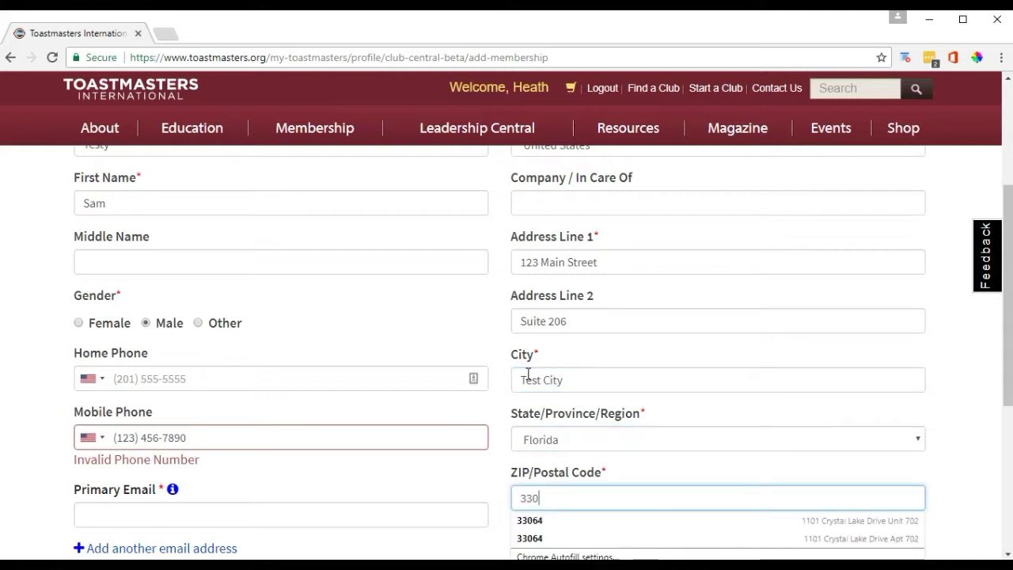
pyautogui.press('BackSpace')
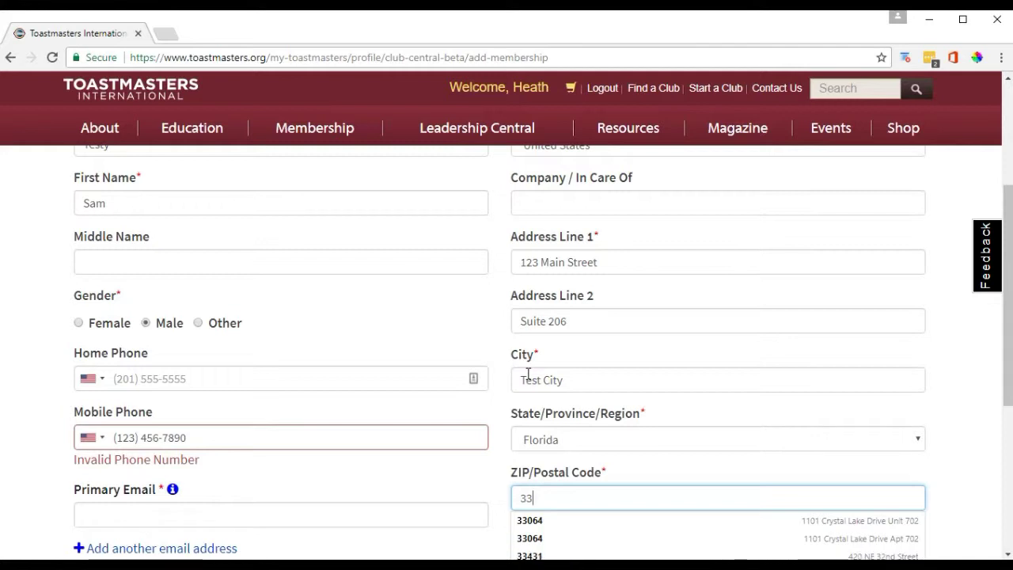
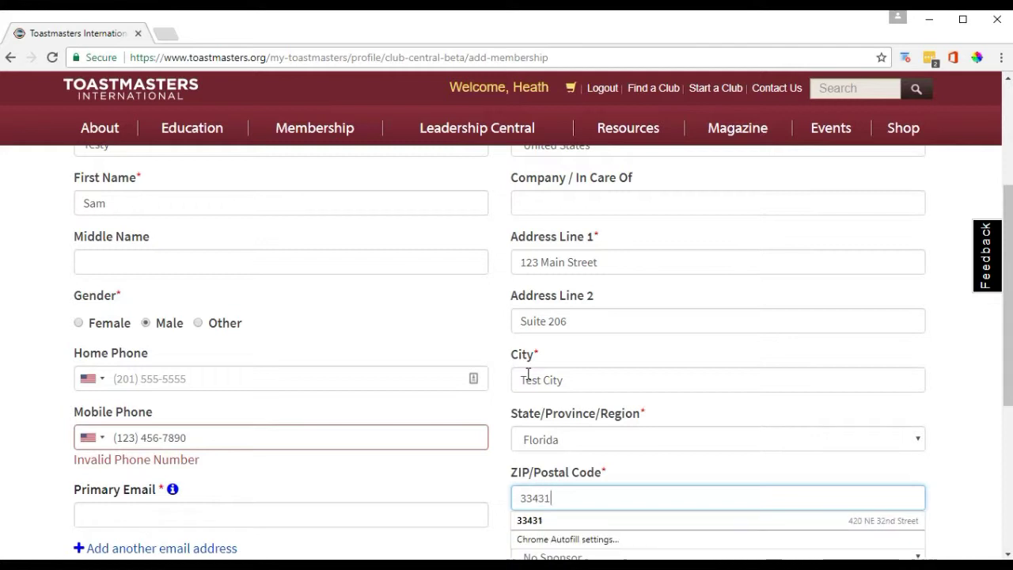
# Enter the member's primary email, confirm the application is on file, and keep No Sponsor
pyautogui.click(103, 514)
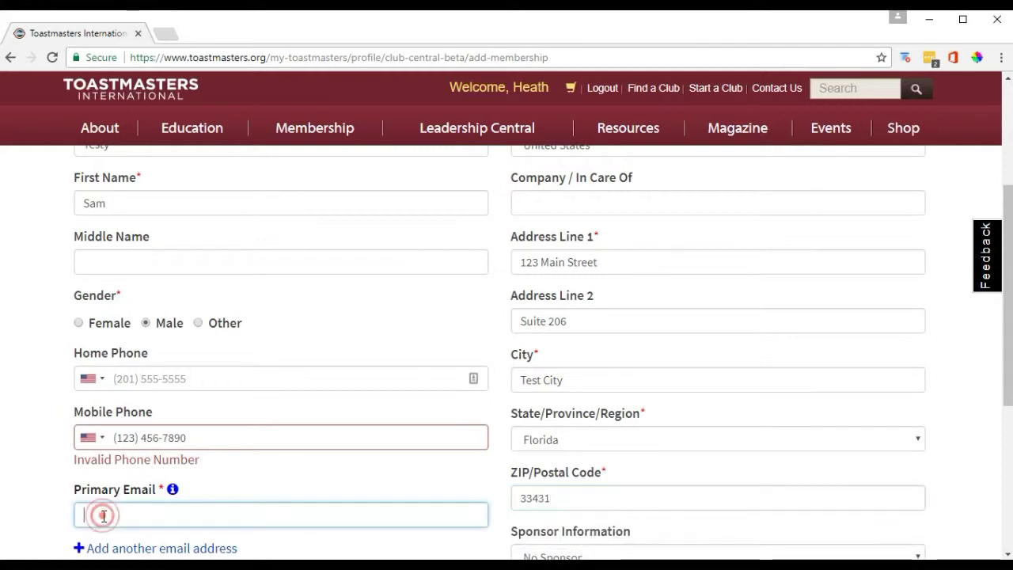
pyautogui.scroll(-1, 557, 494)
pyautogui.scroll(-2, 557, 493)
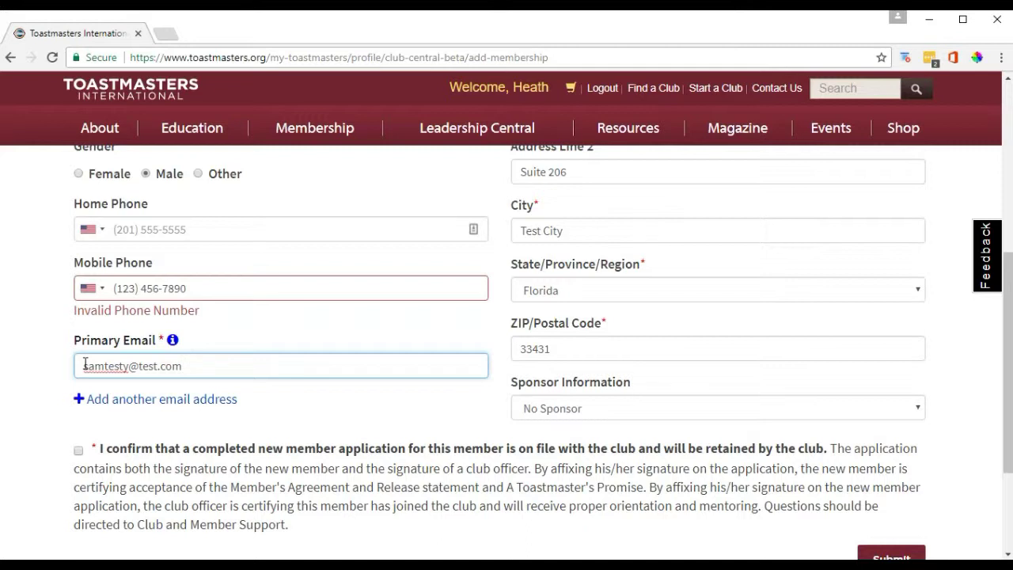
pyautogui.click(78, 450)
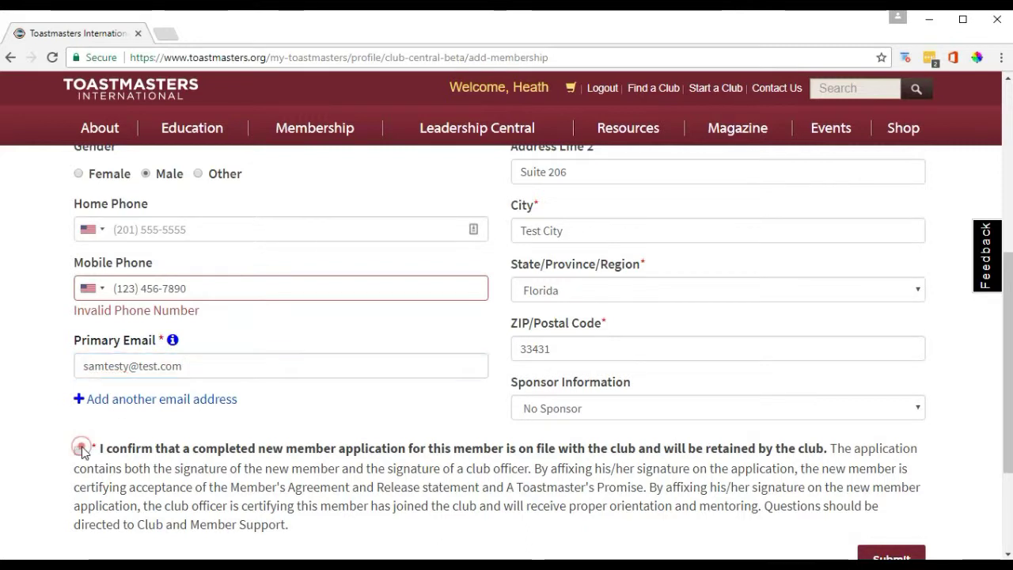
pyautogui.click(577, 412)
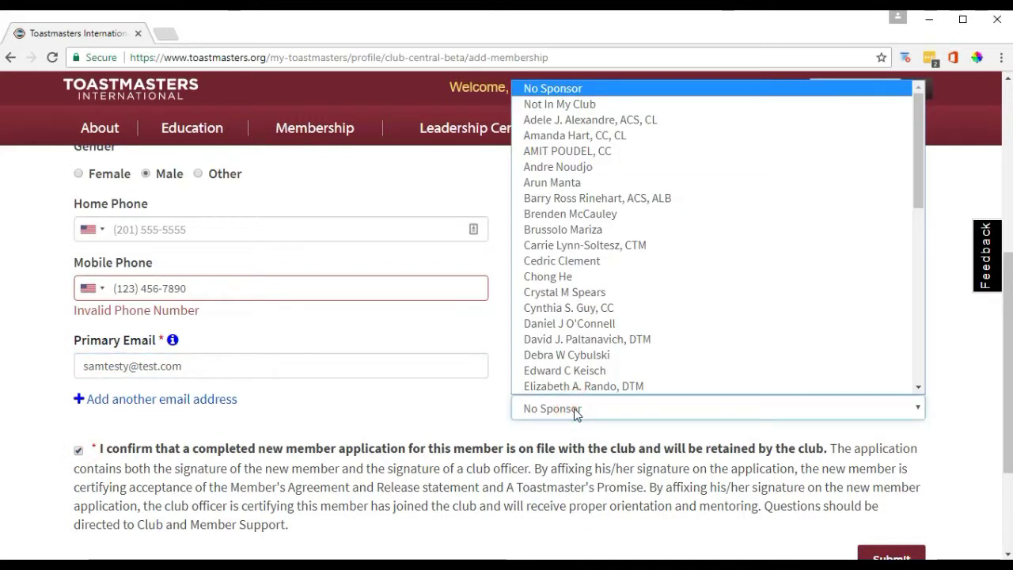
pyautogui.click(576, 411)
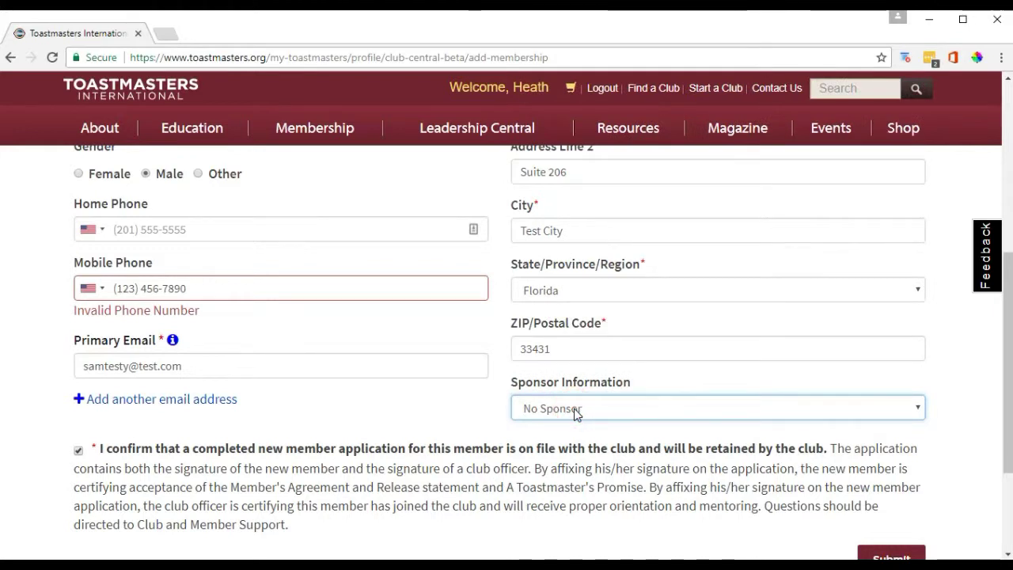
pyautogui.click(577, 410)
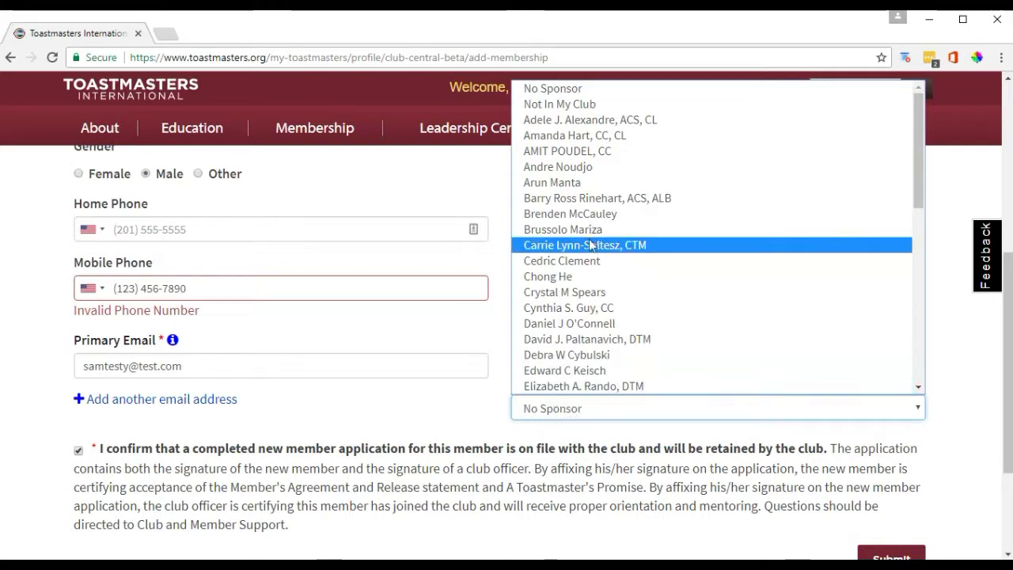
pyautogui.click(574, 412)
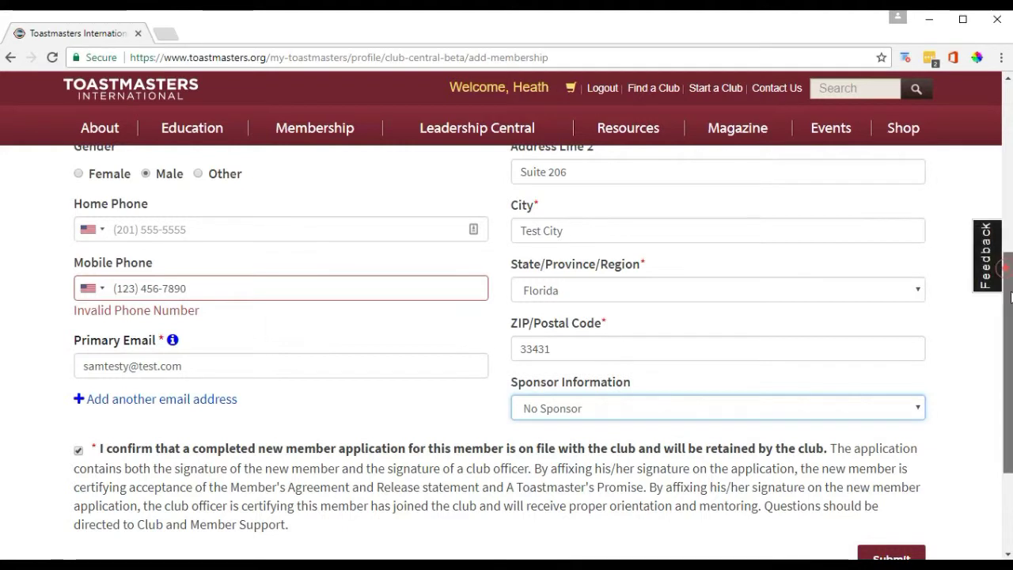
pyautogui.scroll(-2, 593, 296)
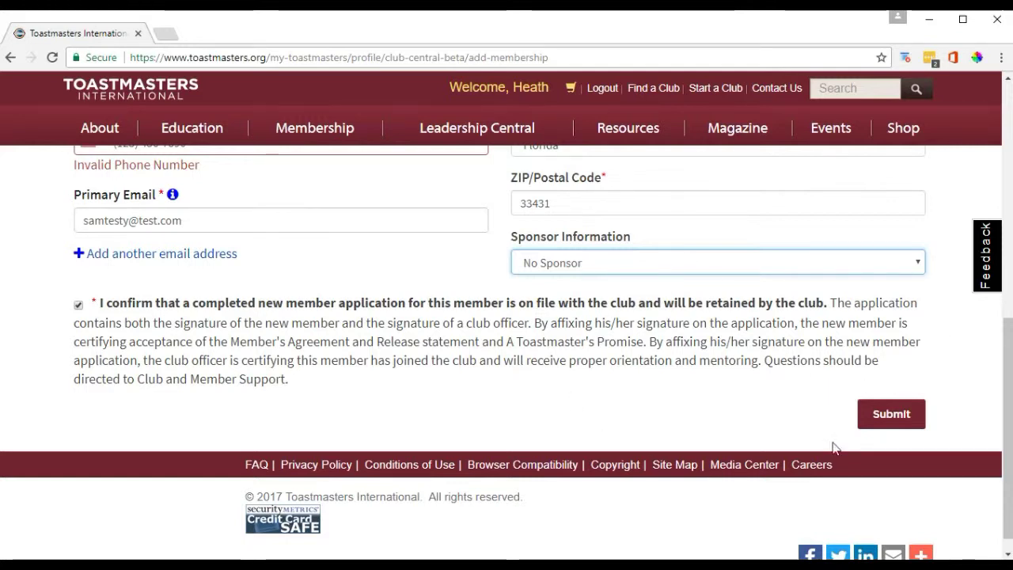
pyautogui.click(898, 421)
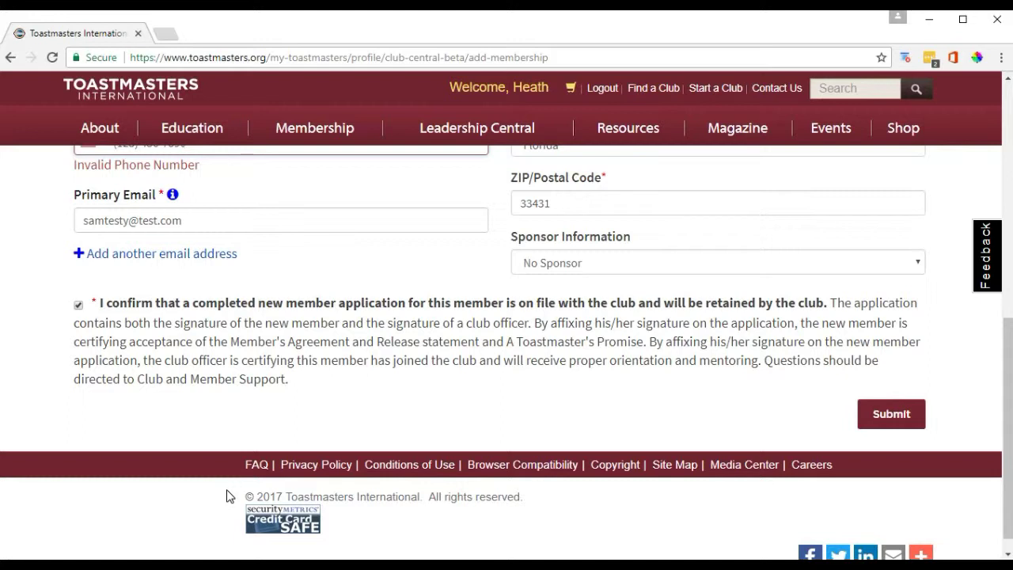
pyautogui.scroll(6, 470, 413)
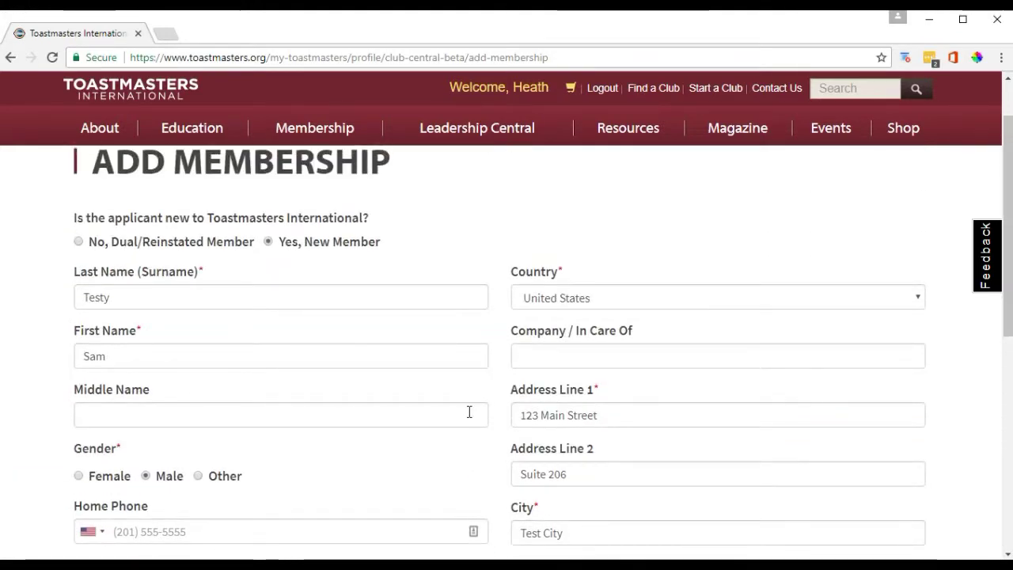
# Retype the mobile phone number in a valid format and submit the new member form
pyautogui.write('47')
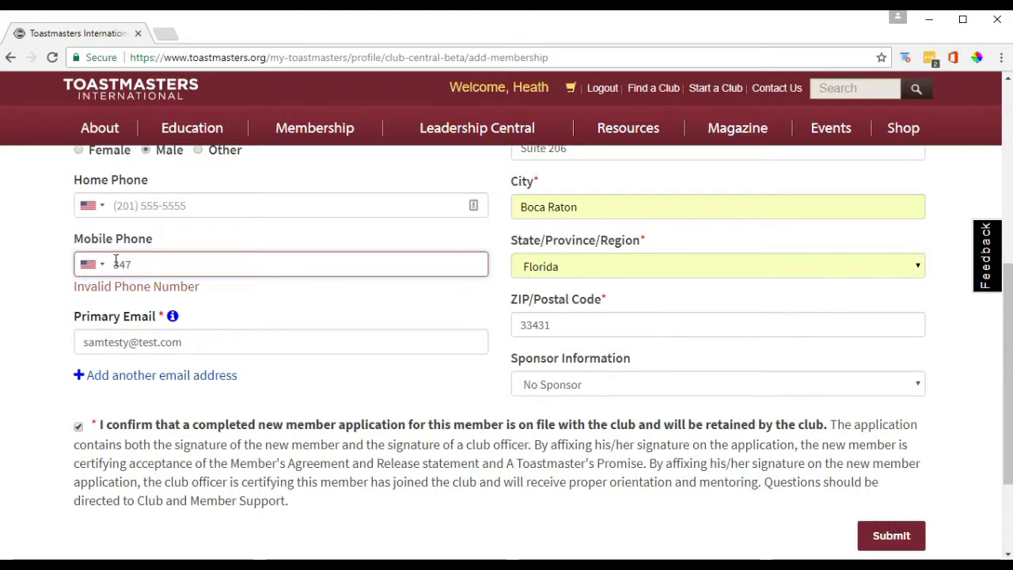
pyautogui.write('-882-1894')
pyautogui.click(900, 543)
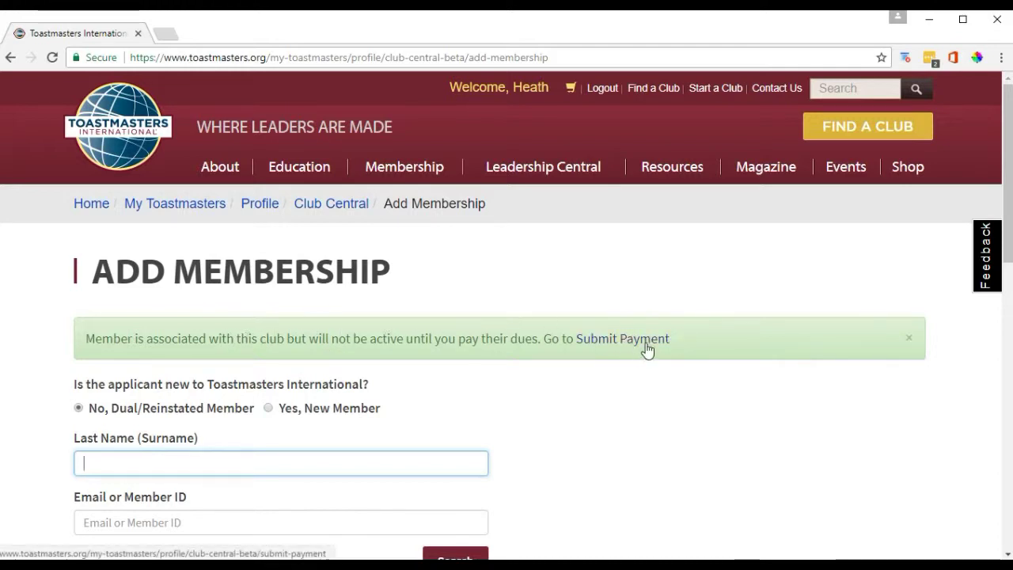
# Go to the Submit Payment page from the dues notice and scroll to the member table
pyautogui.click(609, 338)
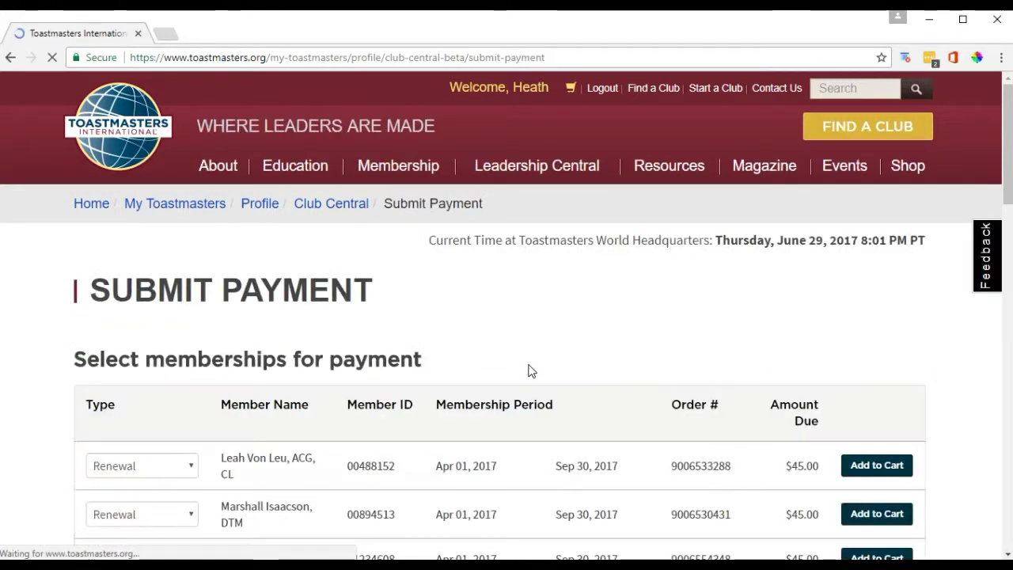
pyautogui.scroll(-3, 765, 331)
pyautogui.scroll(3, 766, 330)
pyautogui.scroll(-2, 765, 331)
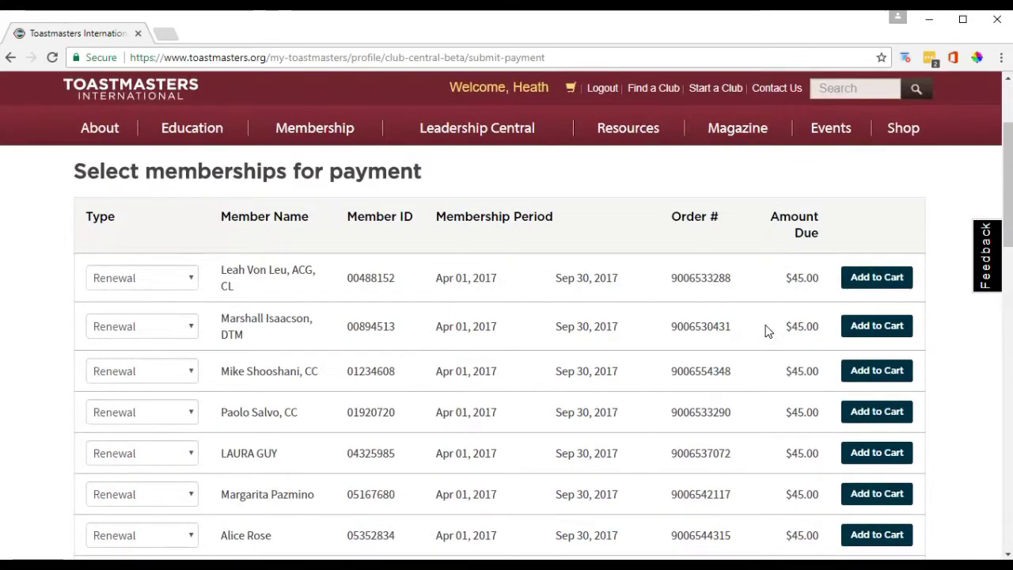
pyautogui.scroll(-4, 765, 331)
pyautogui.scroll(-2, 765, 331)
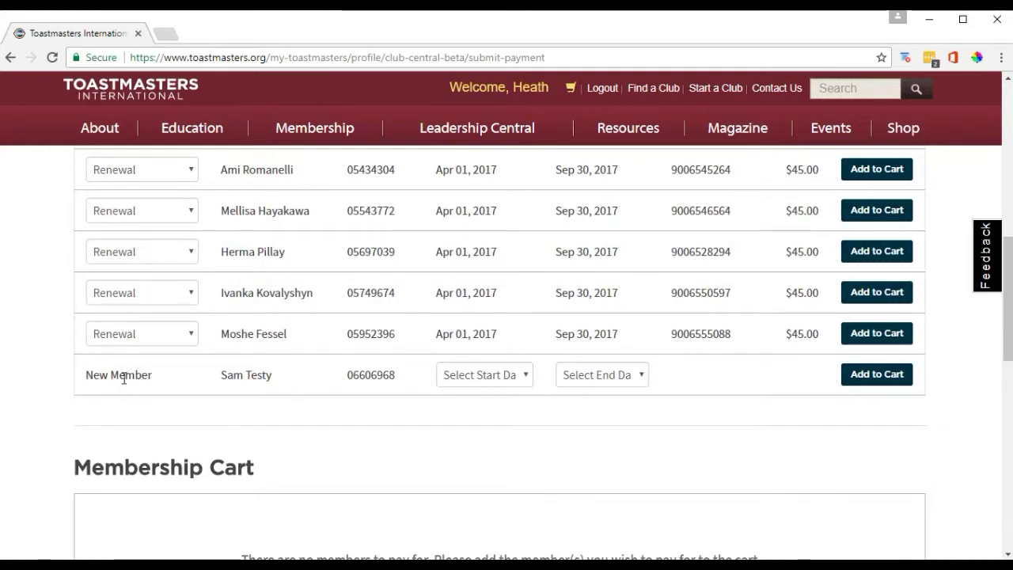
# Locate the new member's New Member row and open its start-date list
pyautogui.moveTo(89, 375); pyautogui.dragTo(159, 371)
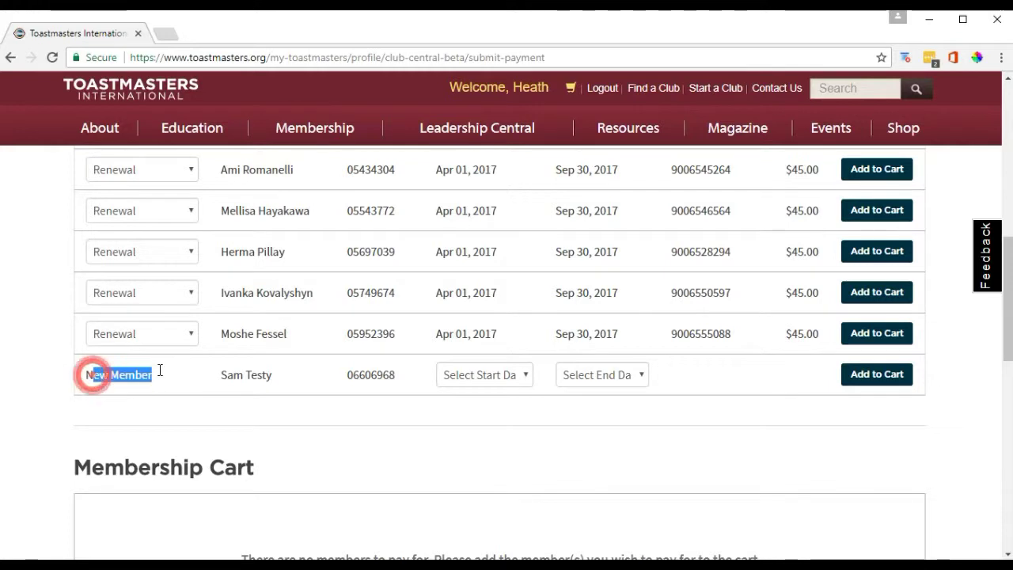
pyautogui.click(273, 375)
pyautogui.moveTo(252, 377); pyautogui.dragTo(242, 375)
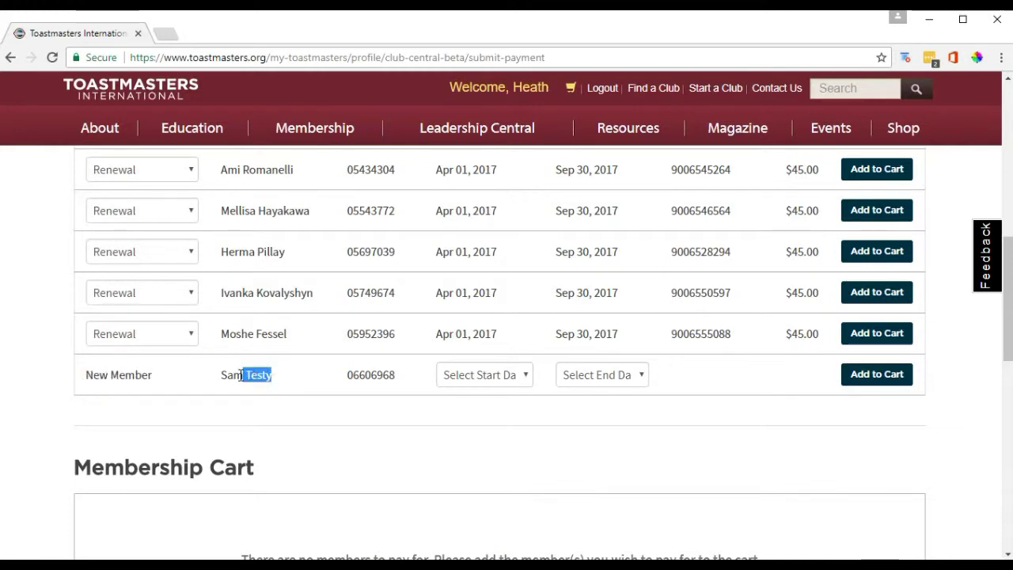
pyautogui.click(526, 377)
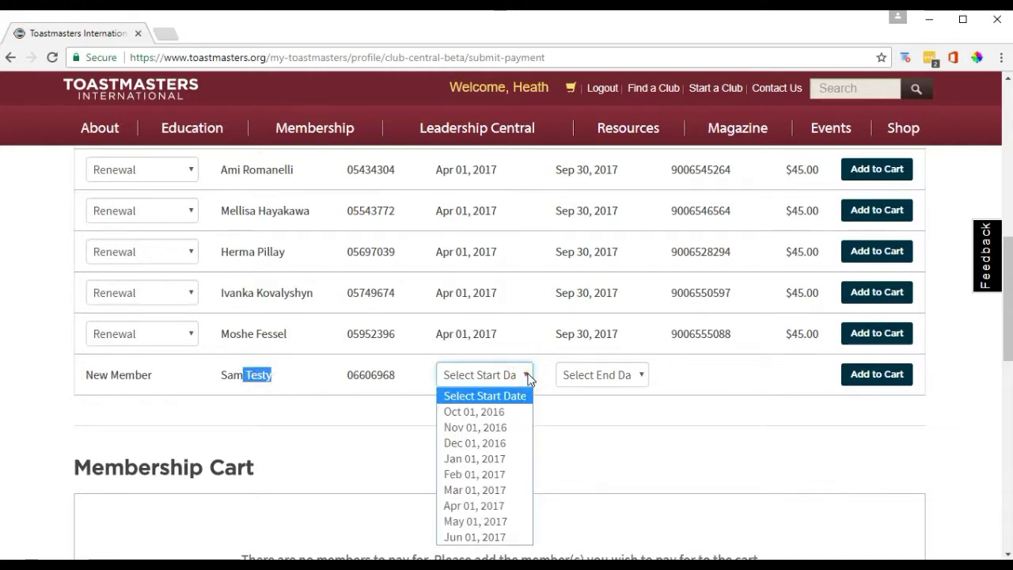
# Set the New Member row to run Jun 01, 2017 through Sep 30, 2017
pyautogui.click(491, 538)
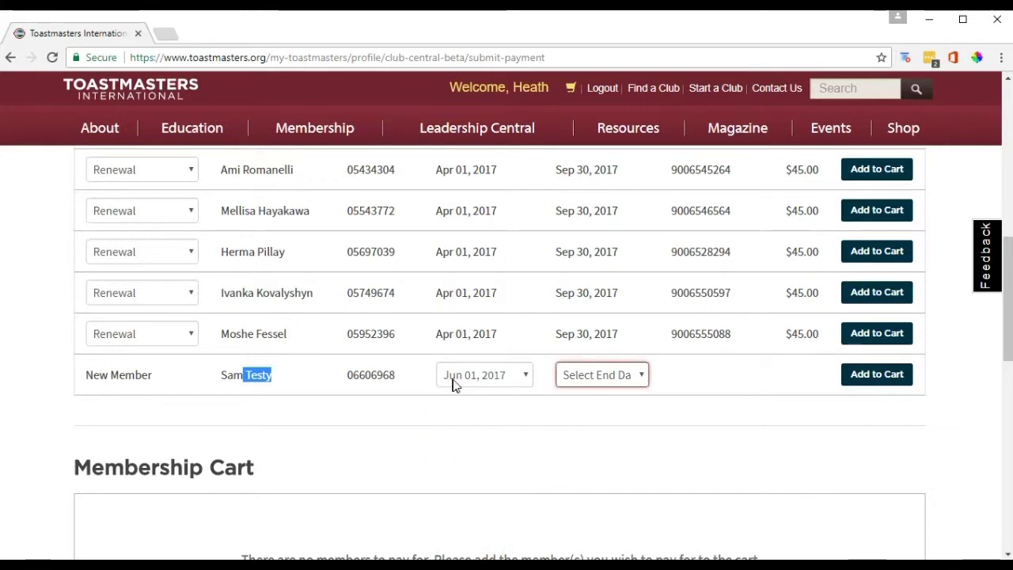
pyautogui.click(604, 378)
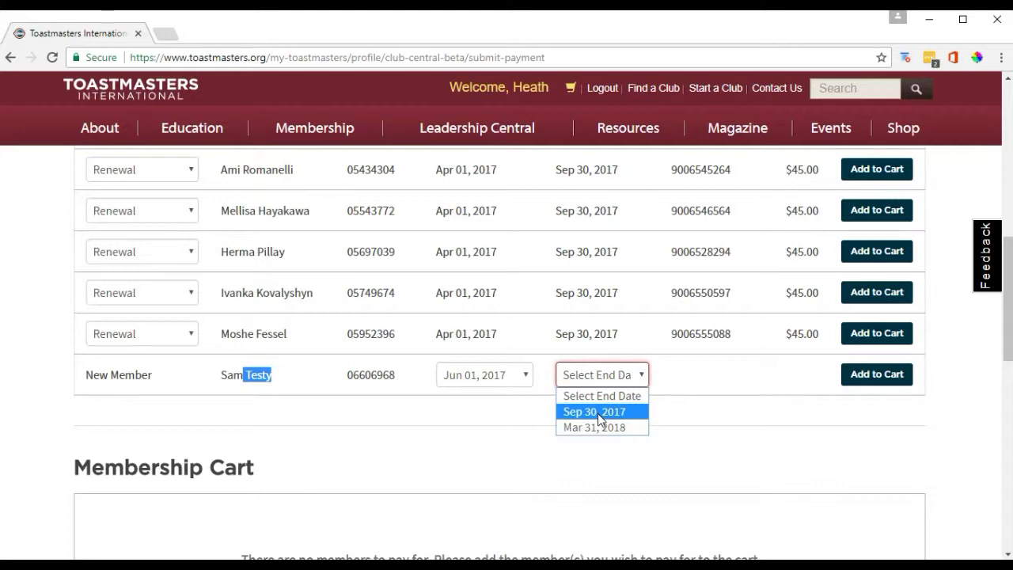
pyautogui.click(597, 411)
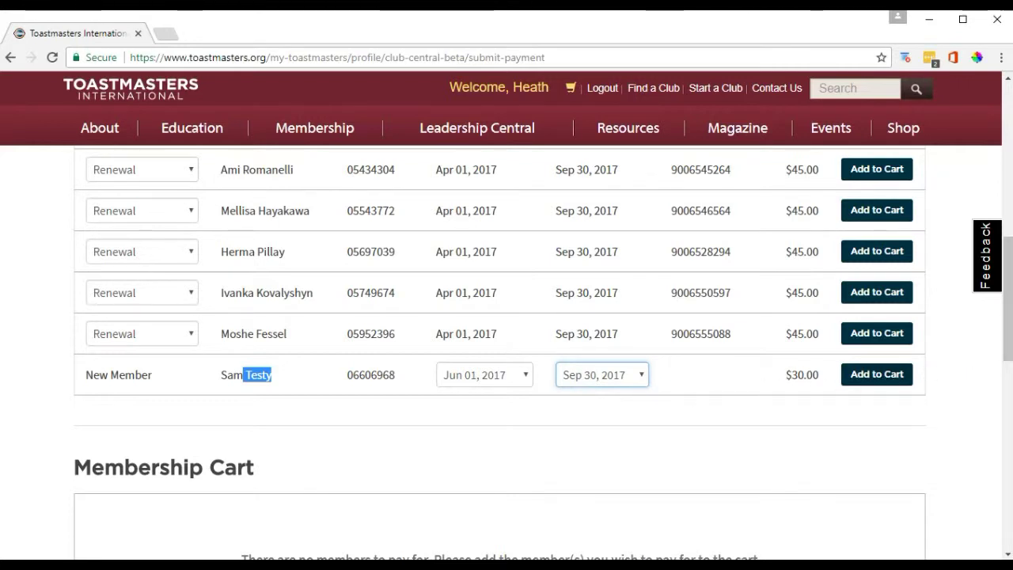
pyautogui.scroll(-5, 506, 348)
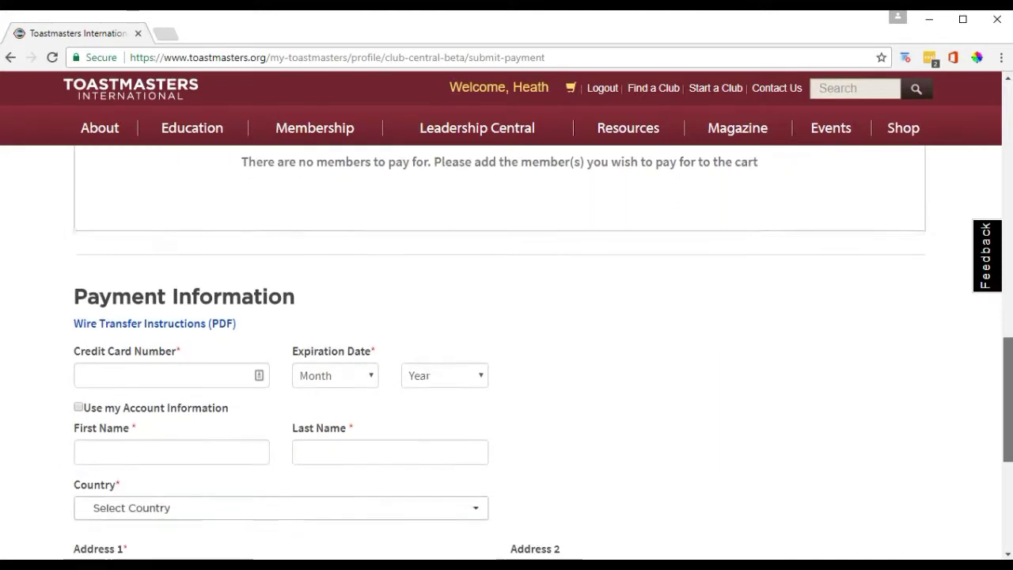
pyautogui.scroll(4, 950, 330)
# Add the $30.00 dues to the cart and review the $50.00 total with the $20.00 new member fee
pyautogui.click(871, 320)
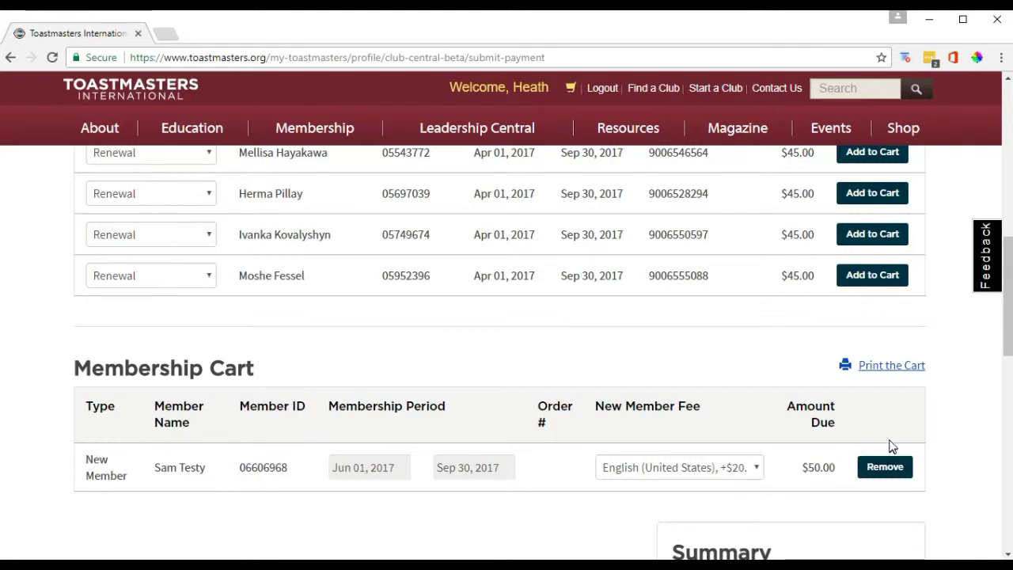
pyautogui.scroll(-1, 891, 445)
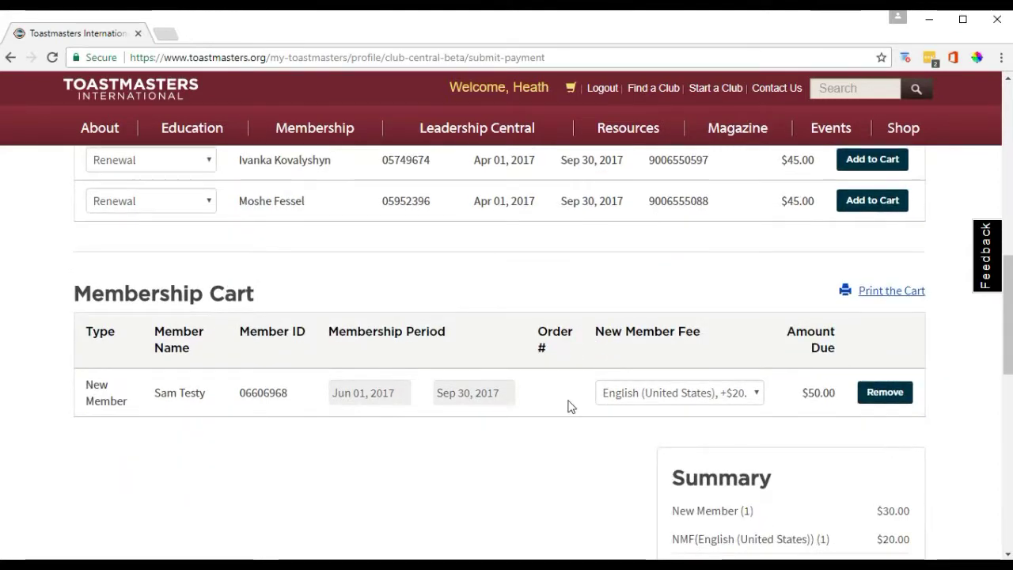
pyautogui.scroll(-2, 823, 455)
pyautogui.scroll(-2, 823, 455)
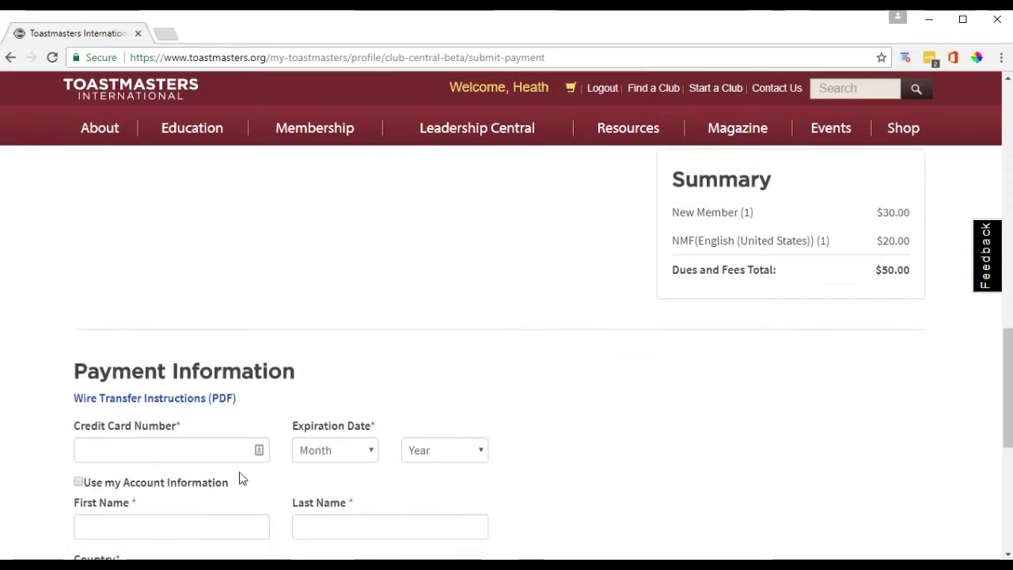
pyautogui.scroll(-2, 239, 477)
pyautogui.scroll(-2, 396, 511)
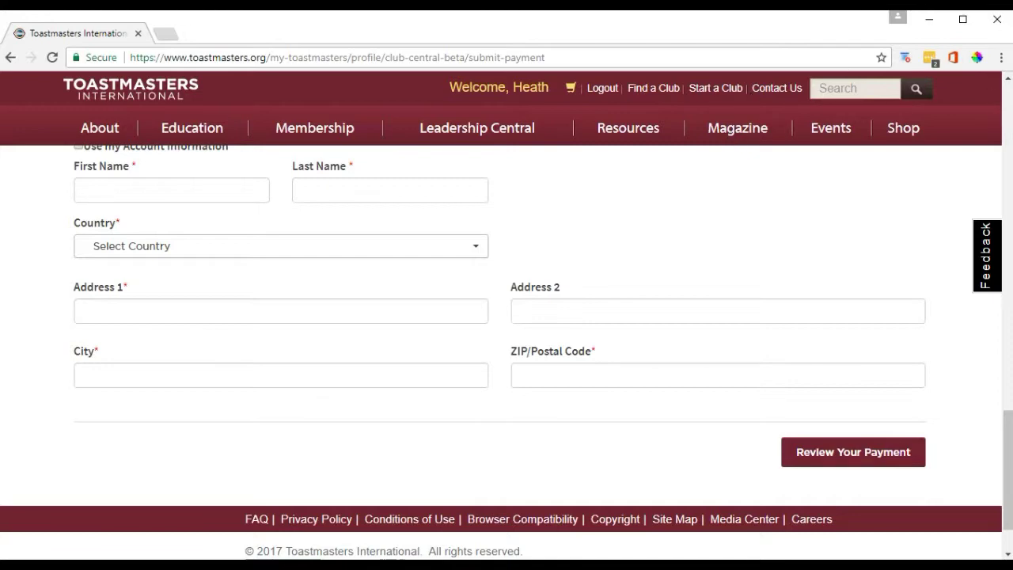
pyautogui.scroll(5, 1008, 459)
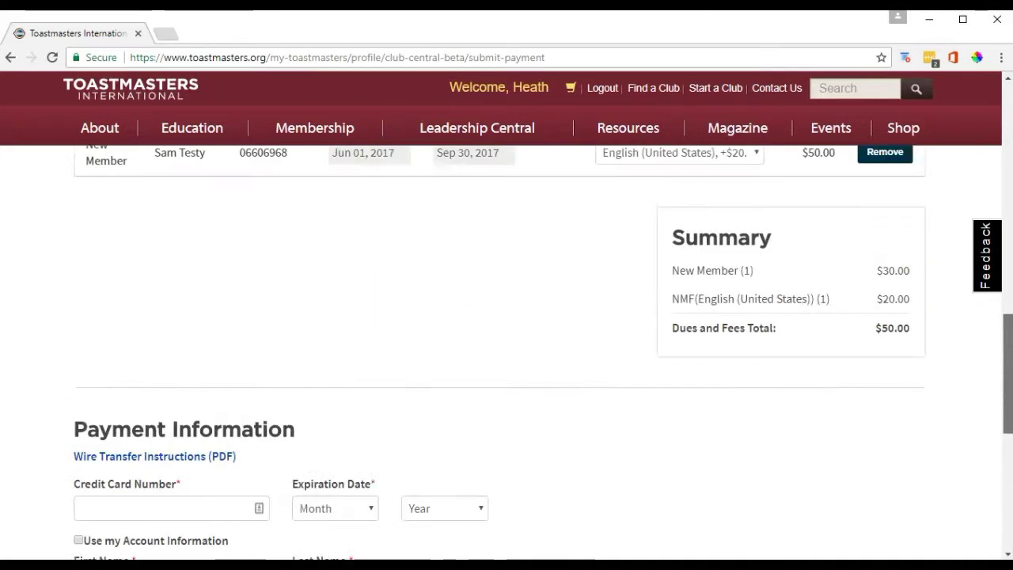
pyautogui.scroll(10, 506, 348)
pyautogui.scroll(-9, 507, 348)
pyautogui.scroll(15, 931, 244)
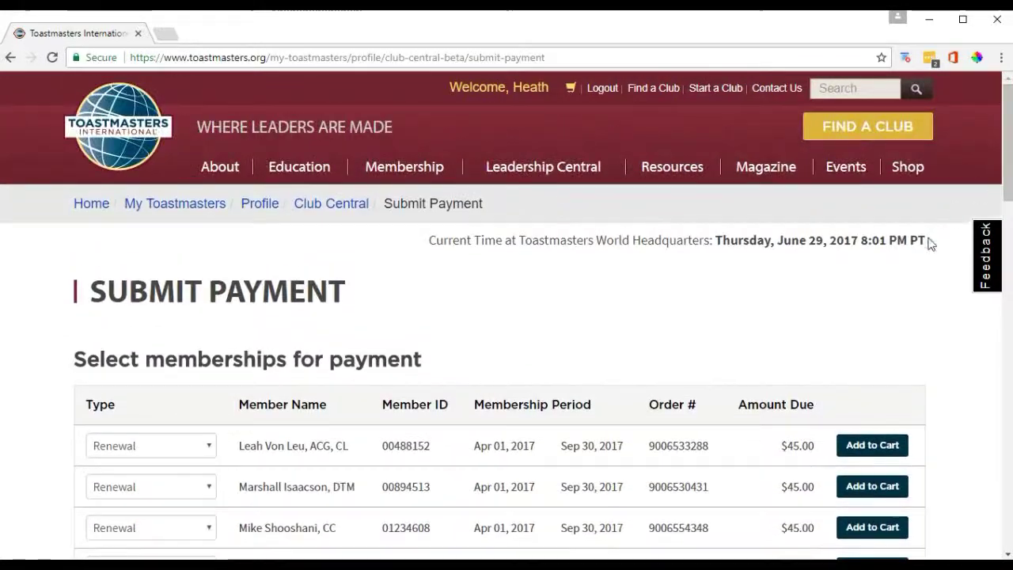